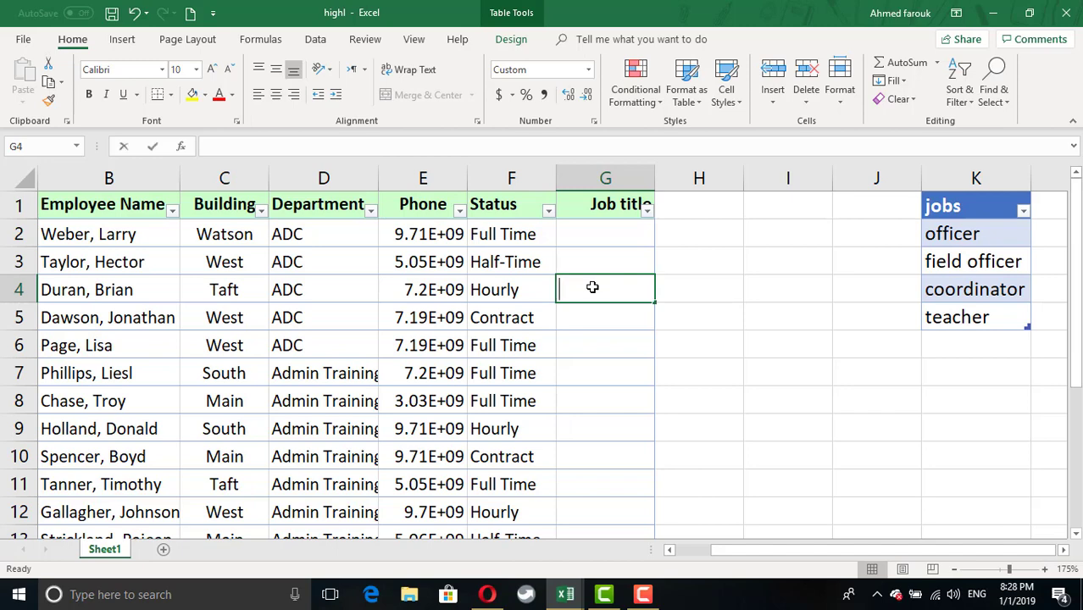
# - Enter doctor as the job title in cell G4, and close highl.xlsx without saving the changes
pyautogui.write('doctor')
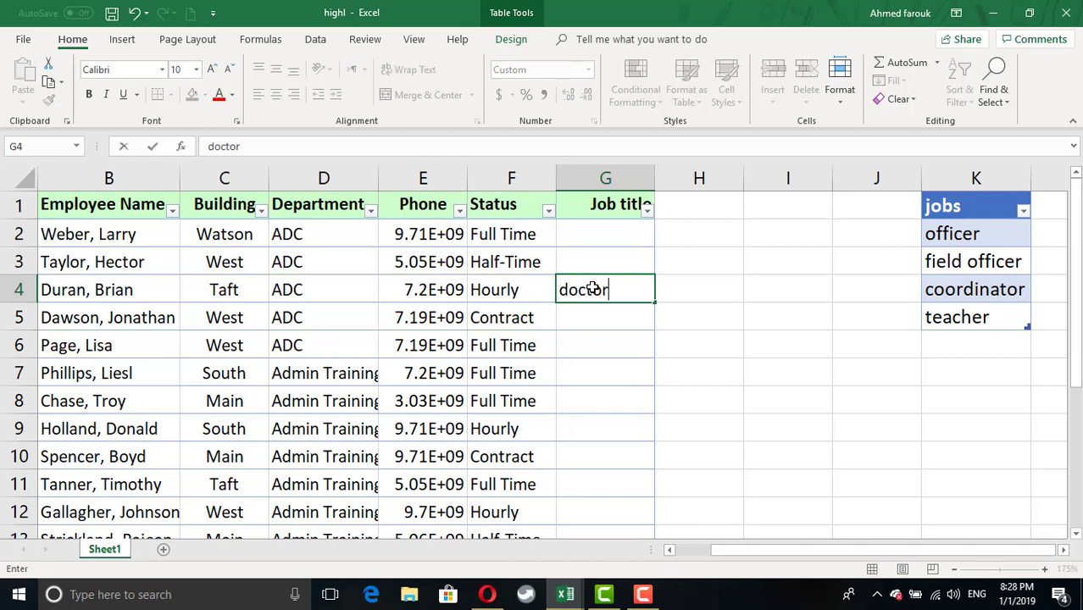
pyautogui.press('Return')
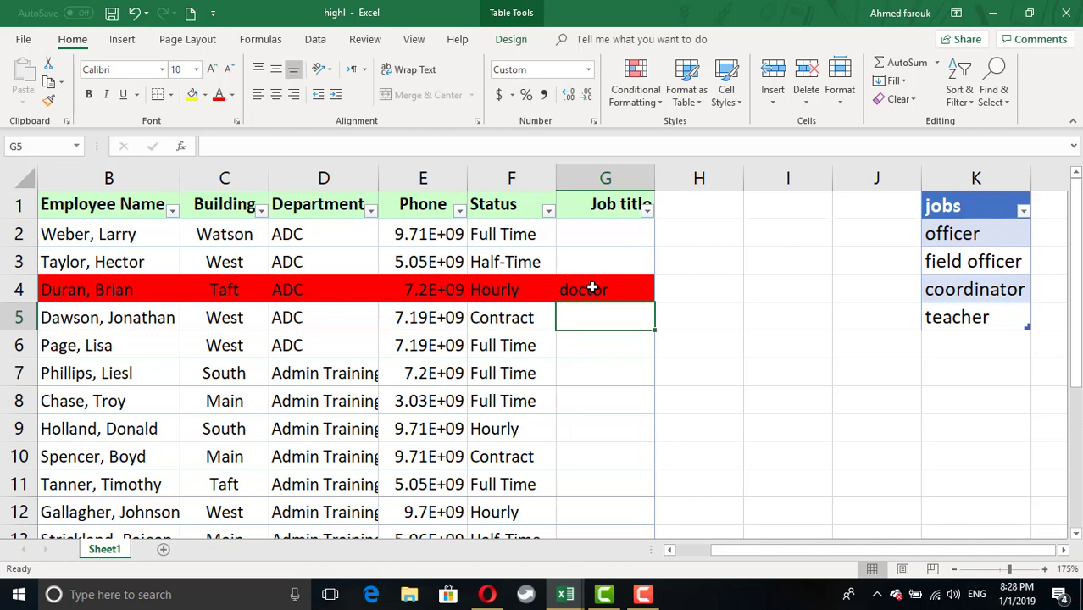
pyautogui.click(1066, 13)
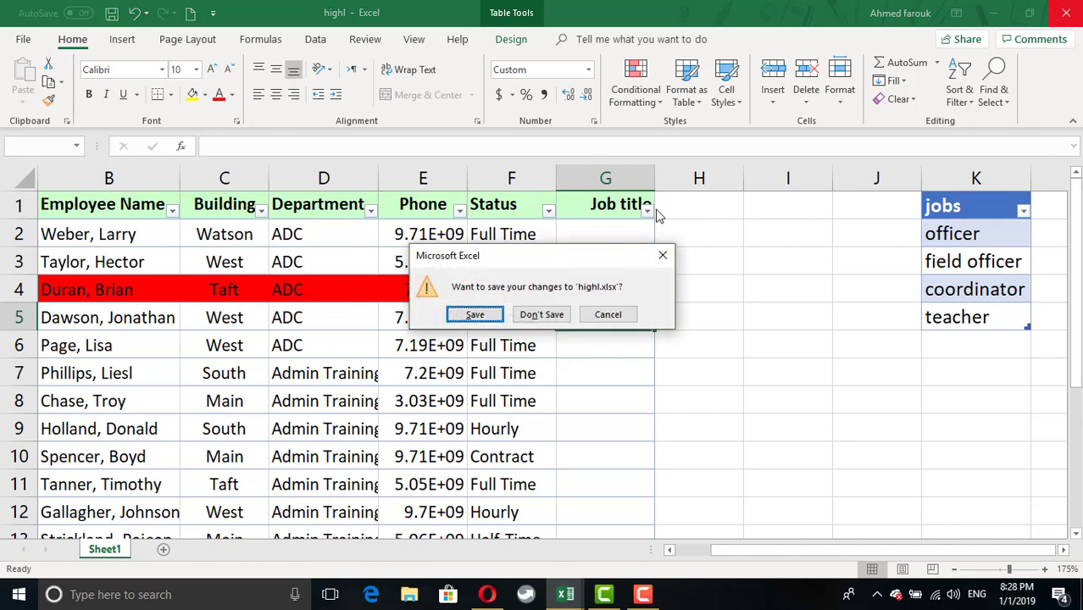
pyautogui.click(553, 315)
# - Switch to the Book5 workbook and auto-fit the Employee Name, ID and Phone columns to their contents
pyautogui.click(565, 594)
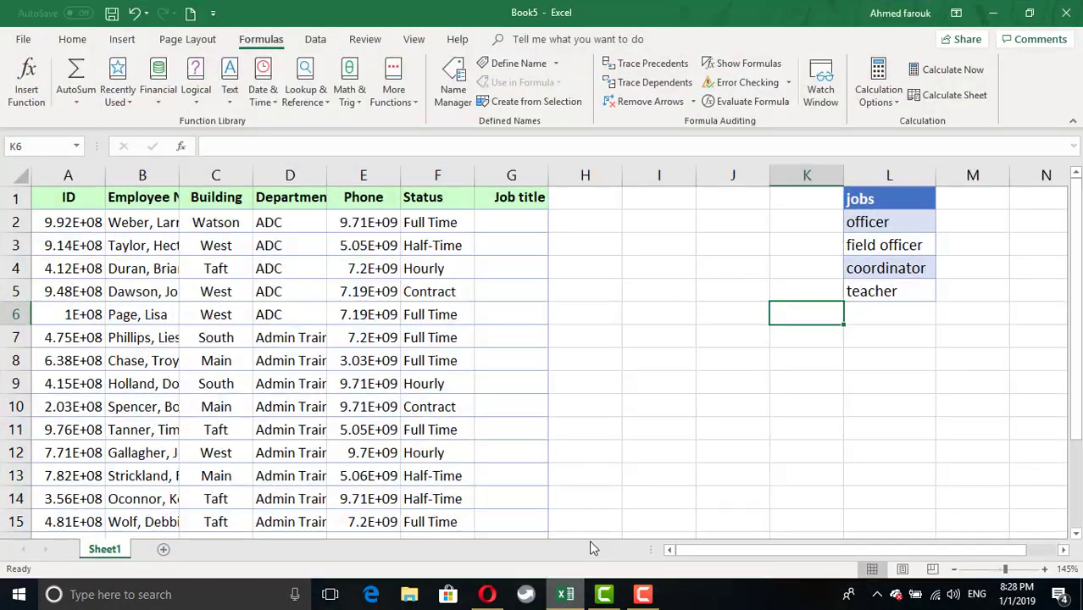
pyautogui.click(688, 344)
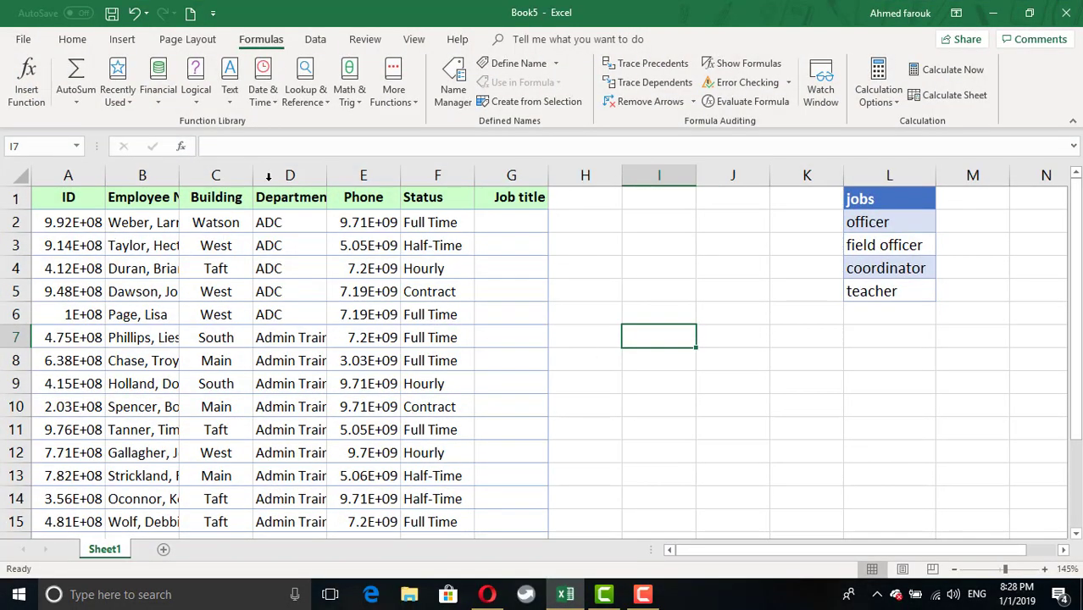
pyautogui.doubleClick(178, 169)
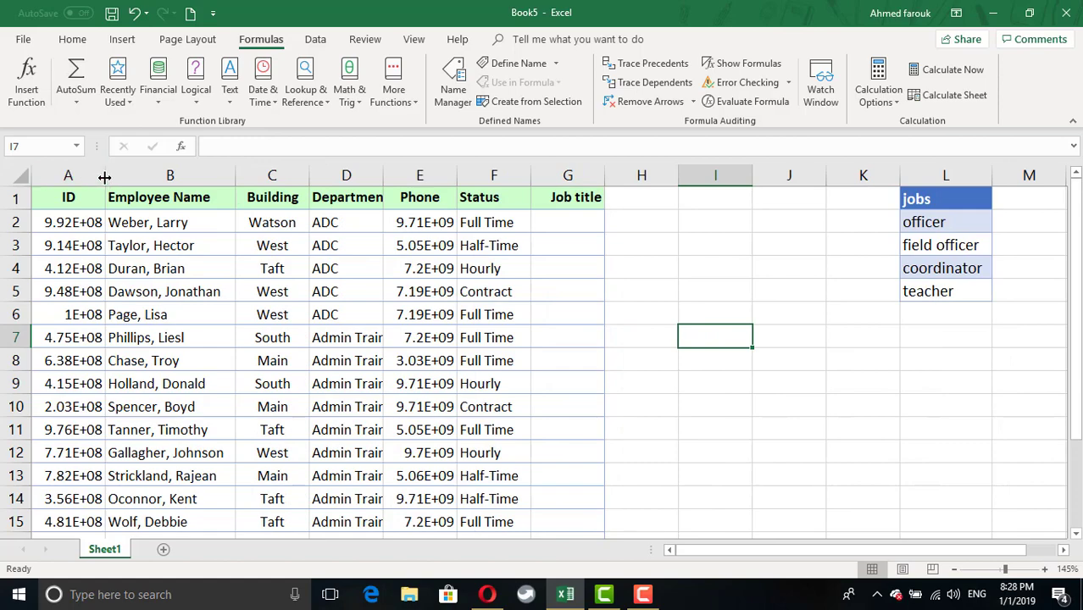
pyautogui.doubleClick(105, 175)
pyautogui.click(392, 390)
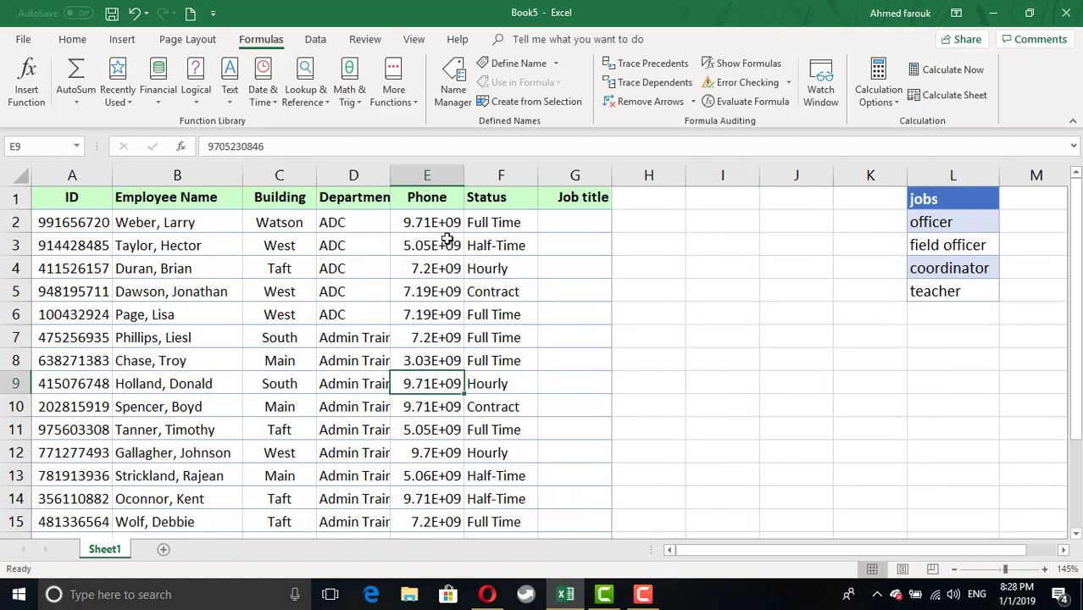
pyautogui.doubleClick(465, 174)
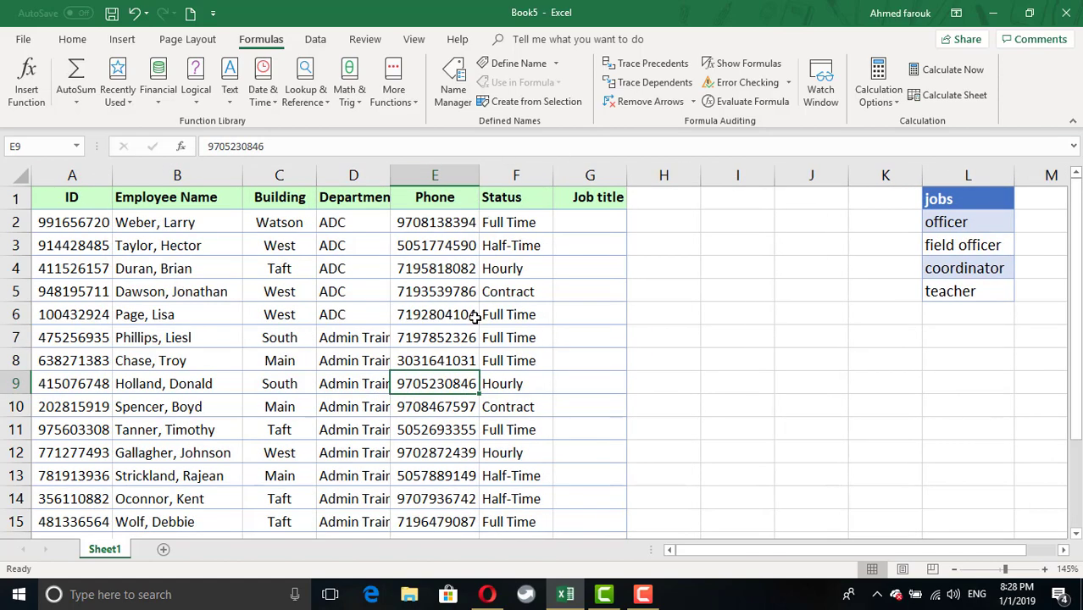
# - Convert the employee data range A1:G19 into a table with headers
pyautogui.hotkey('ctrl', 'a')
pyautogui.hotkey('ctrl', 't')
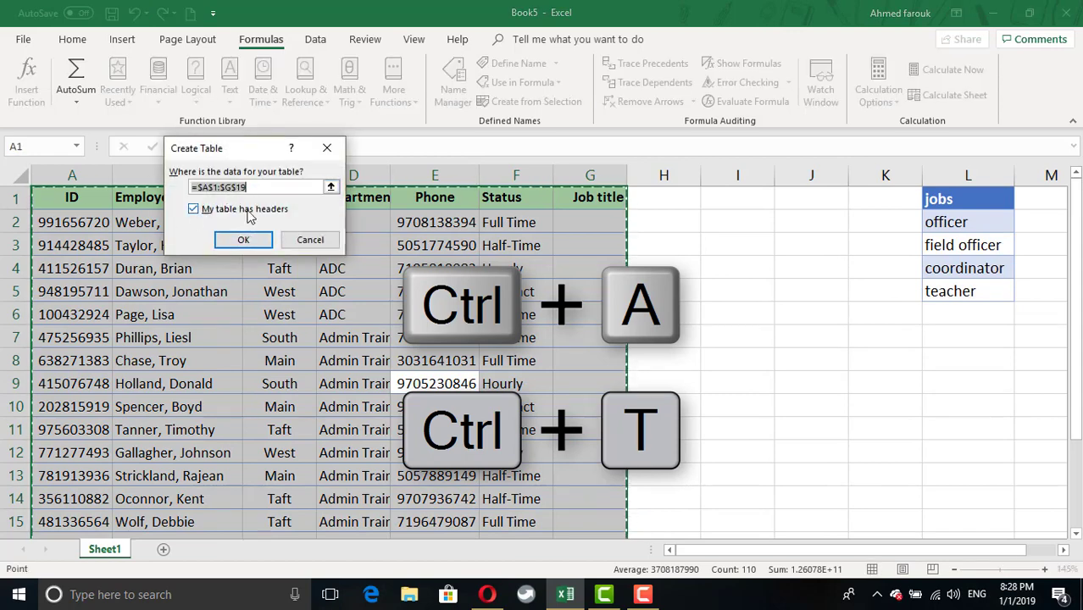
pyautogui.click(244, 240)
pyautogui.click(809, 342)
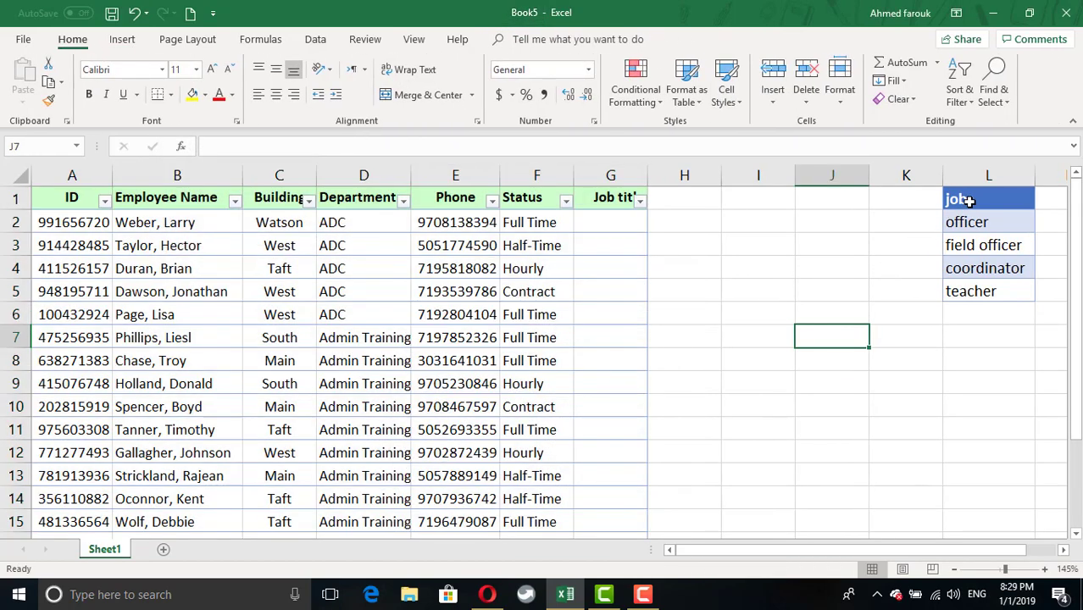
# - Convert the jobs list in L1:L5 into a table with headers
pyautogui.moveTo(962, 200); pyautogui.dragTo(952, 283)
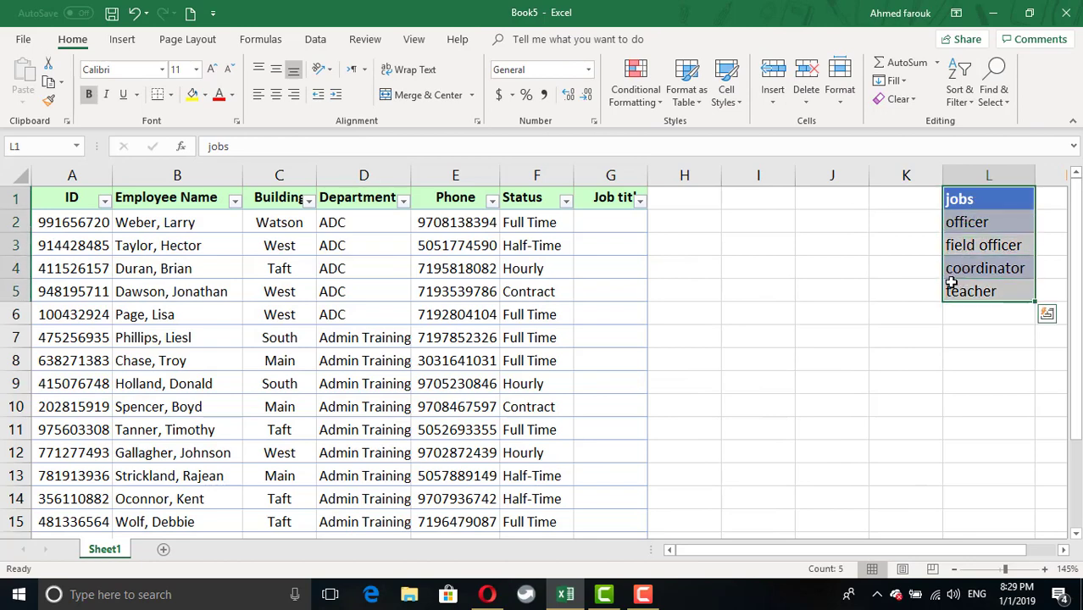
pyautogui.hotkey('ctrl', 'a')
pyautogui.click(974, 243)
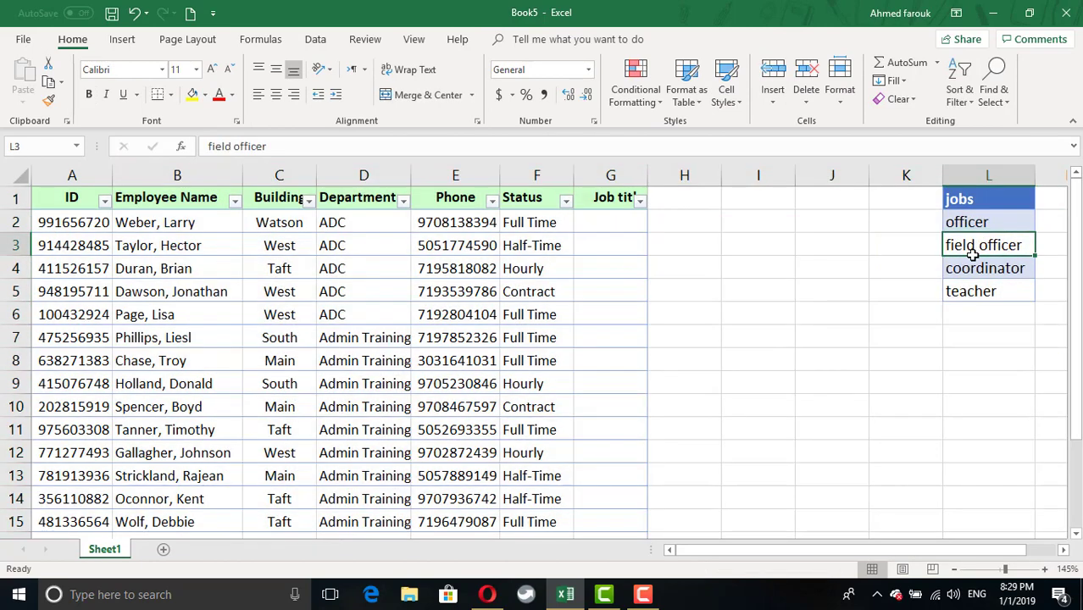
pyautogui.hotkey('ctrl', 'a')
pyautogui.hotkey('ctrl', 't')
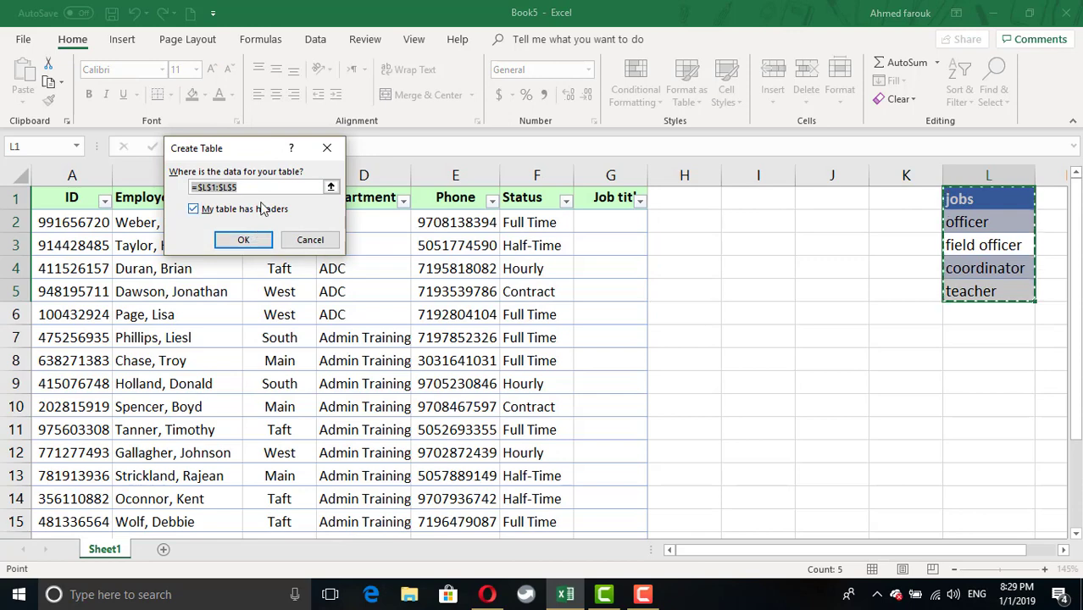
pyautogui.click(244, 239)
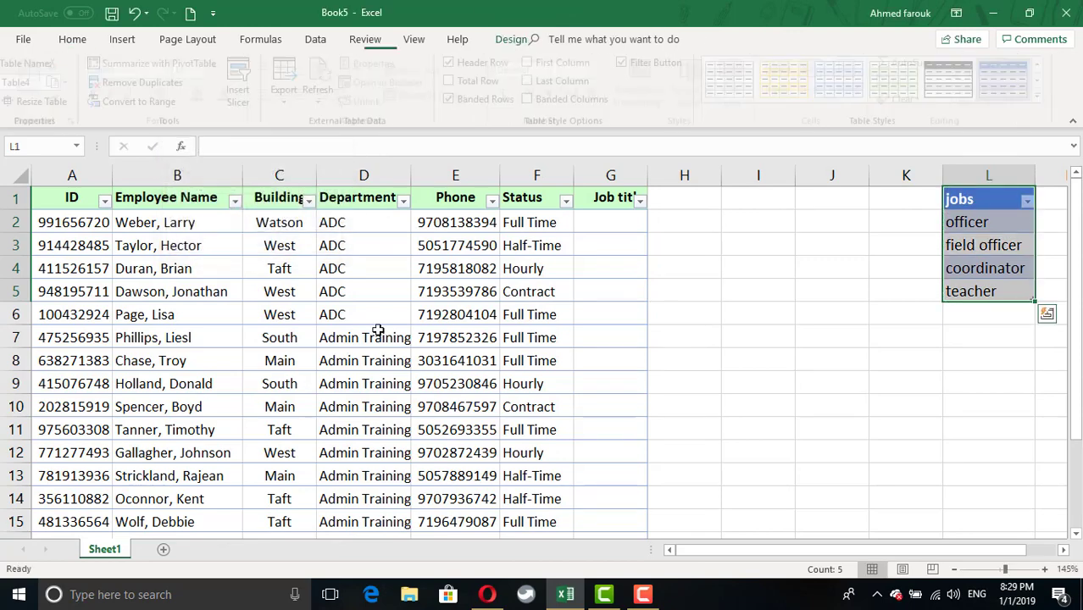
pyautogui.click(240, 333)
# - Create a named range from the jobs list L1:L5, using its top row as the name
pyautogui.click(1005, 244)
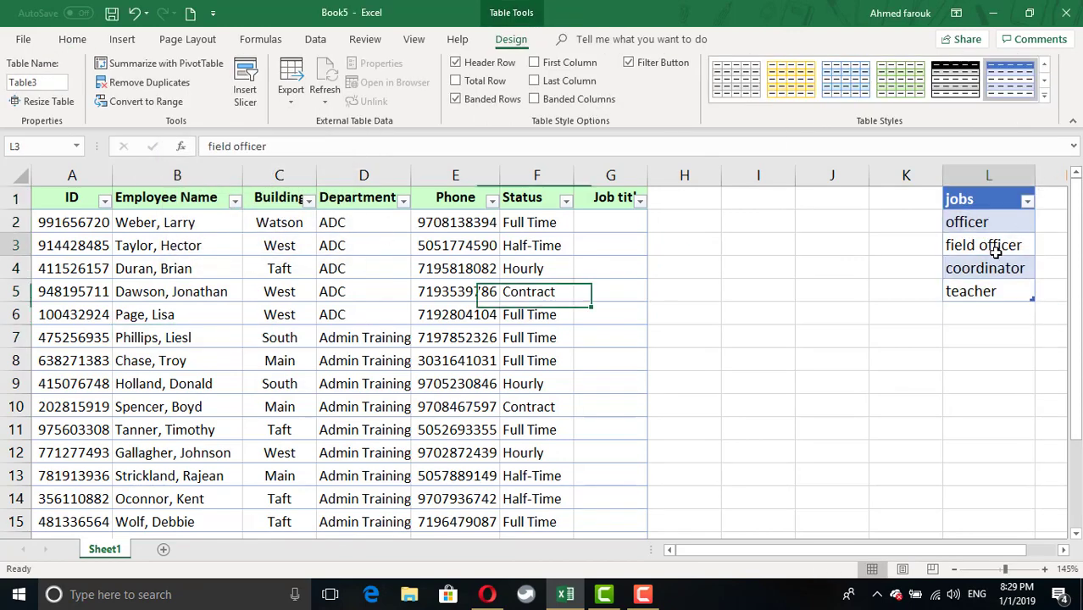
pyautogui.moveTo(988, 201); pyautogui.dragTo(991, 286)
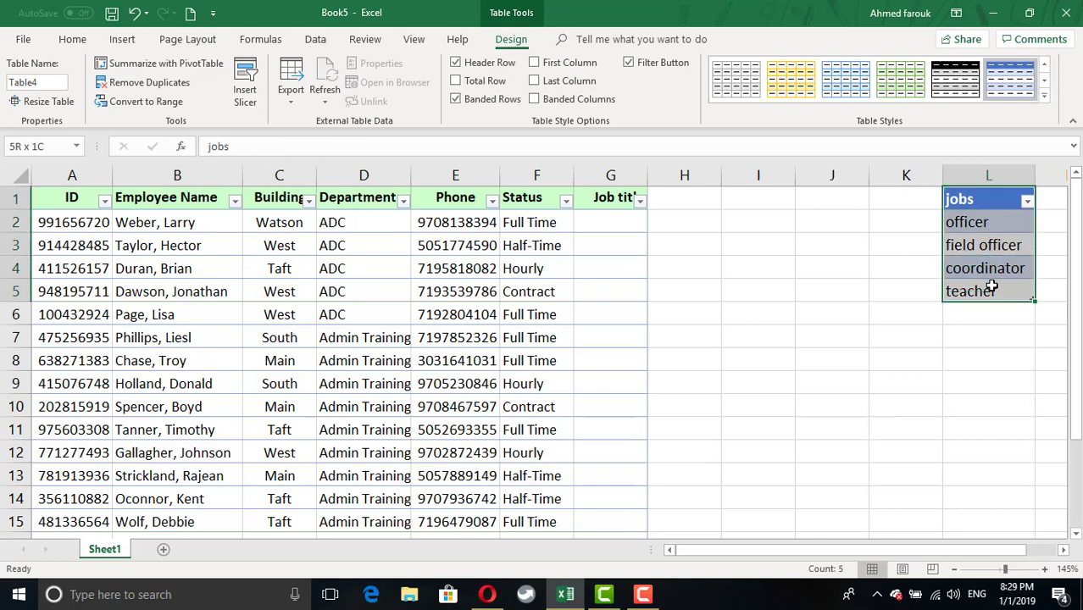
pyautogui.hotkey('ctrl', 'shift', 'F3')
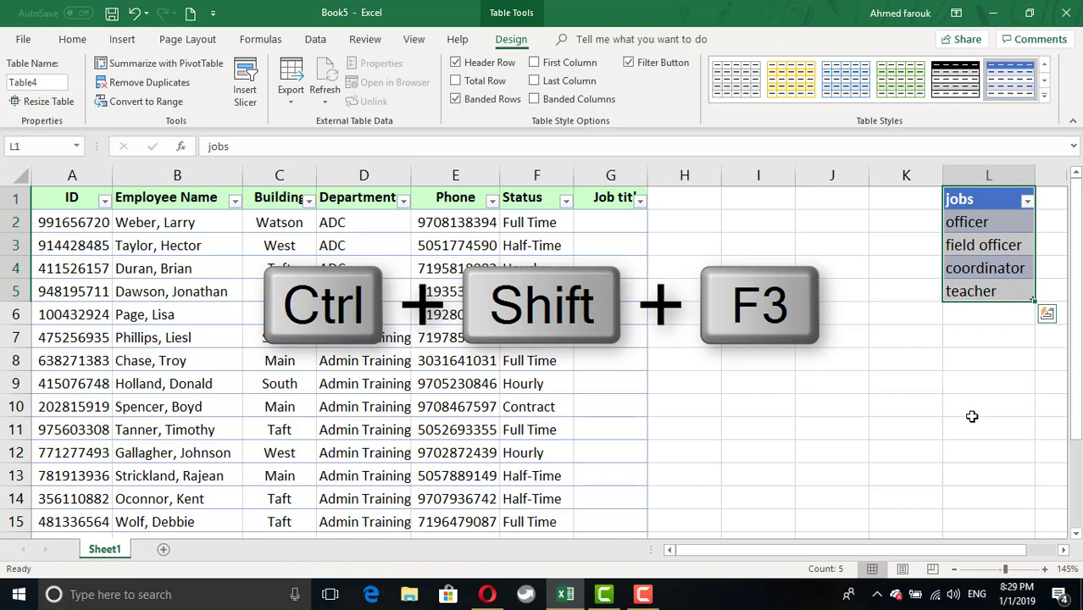
pyautogui.hotkey('ctrl', 'shift', 'F3')
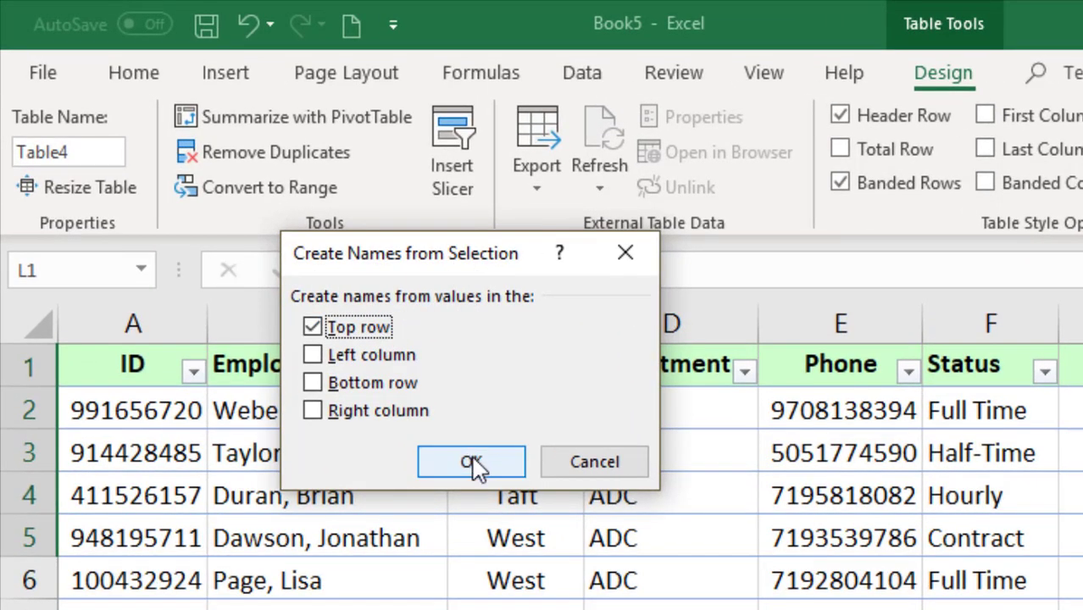
pyautogui.click(474, 467)
# - Check in the Name Manager which cells the jobs name refers to, and close it
pyautogui.click(985, 224)
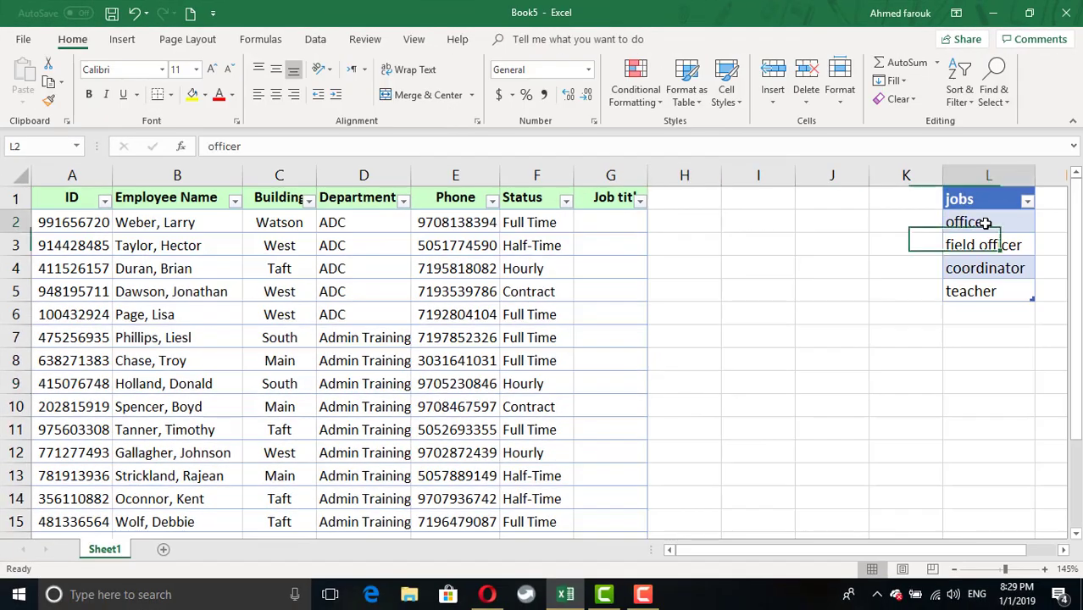
pyautogui.moveTo(986, 223); pyautogui.dragTo(967, 290)
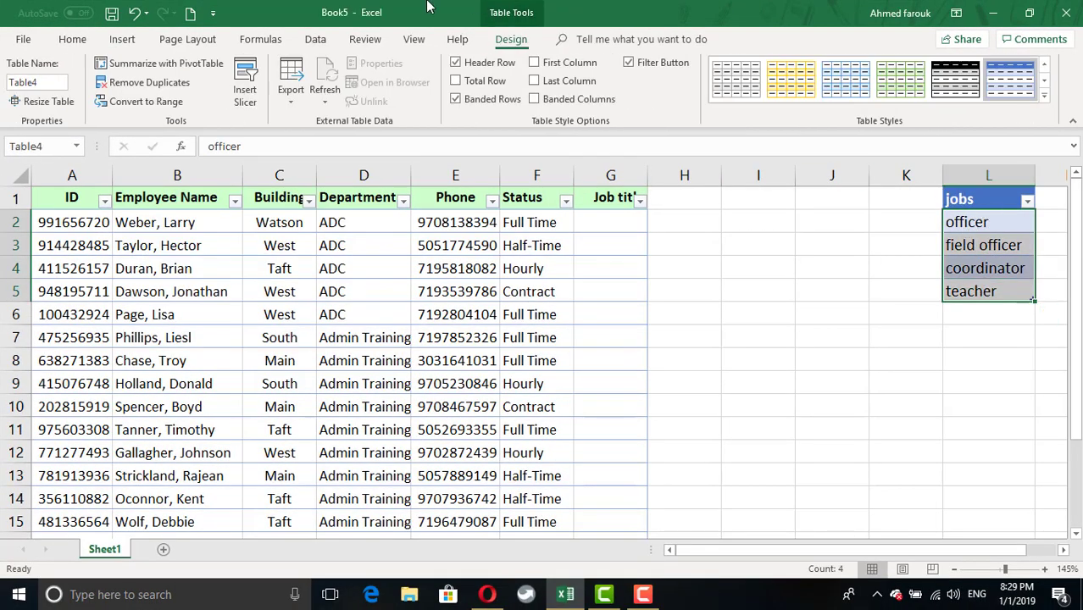
pyautogui.click(261, 40)
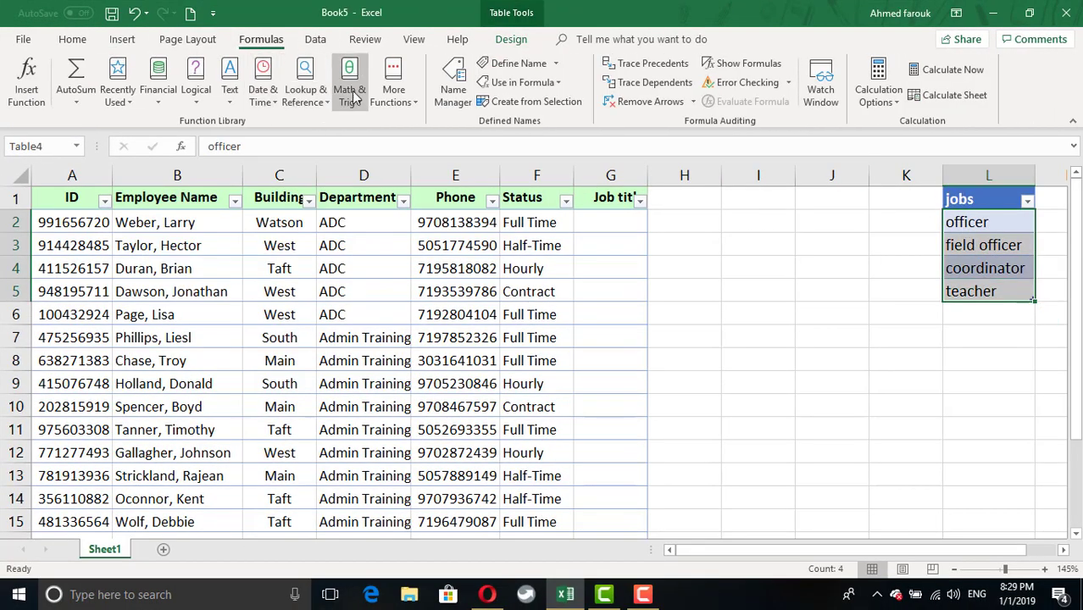
pyautogui.click(449, 89)
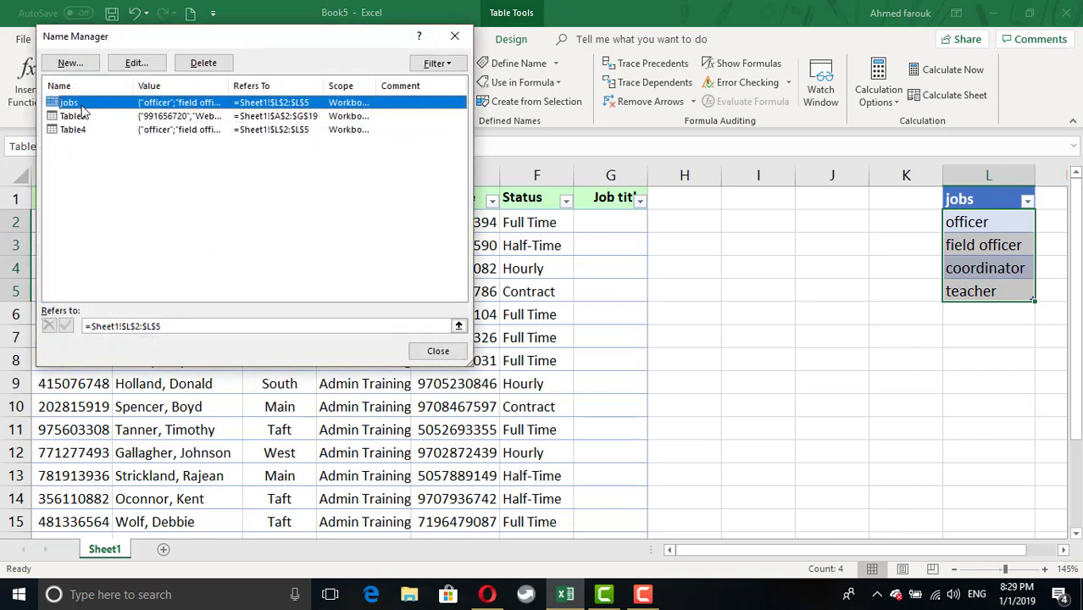
pyautogui.click(239, 326)
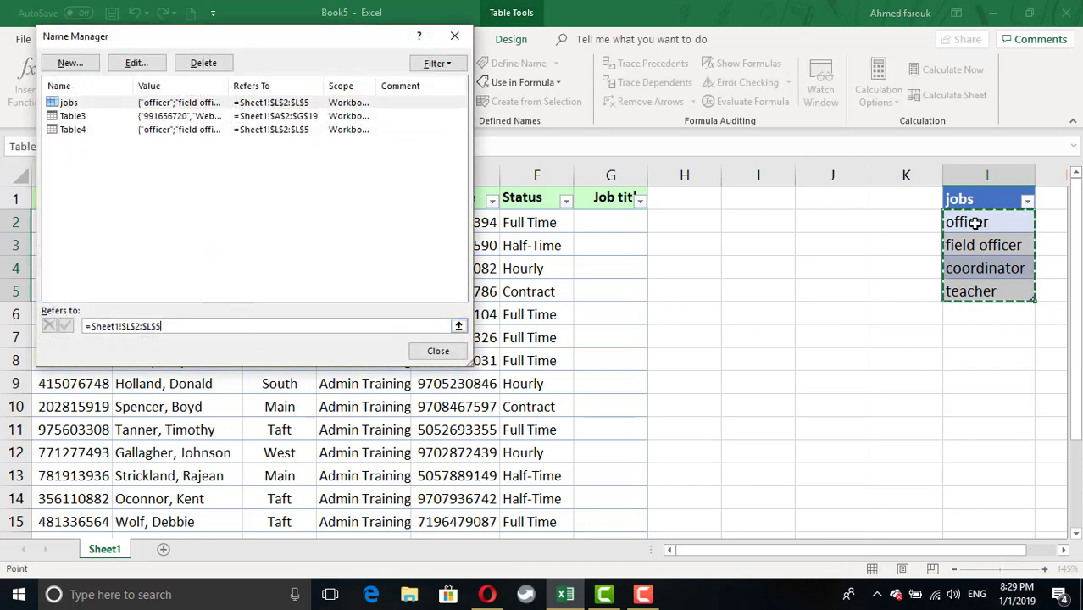
pyautogui.click(443, 353)
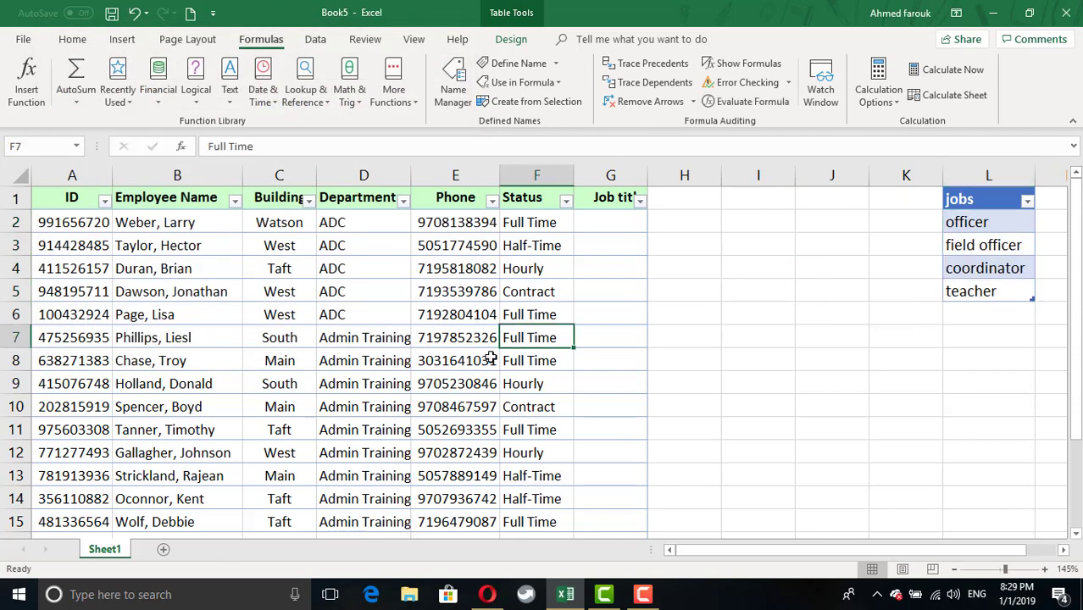
# - Start a new conditional formatting rule for all employee table data rows that uses a formula to determine which cells to format
pyautogui.hotkey('ctrl', 'a')
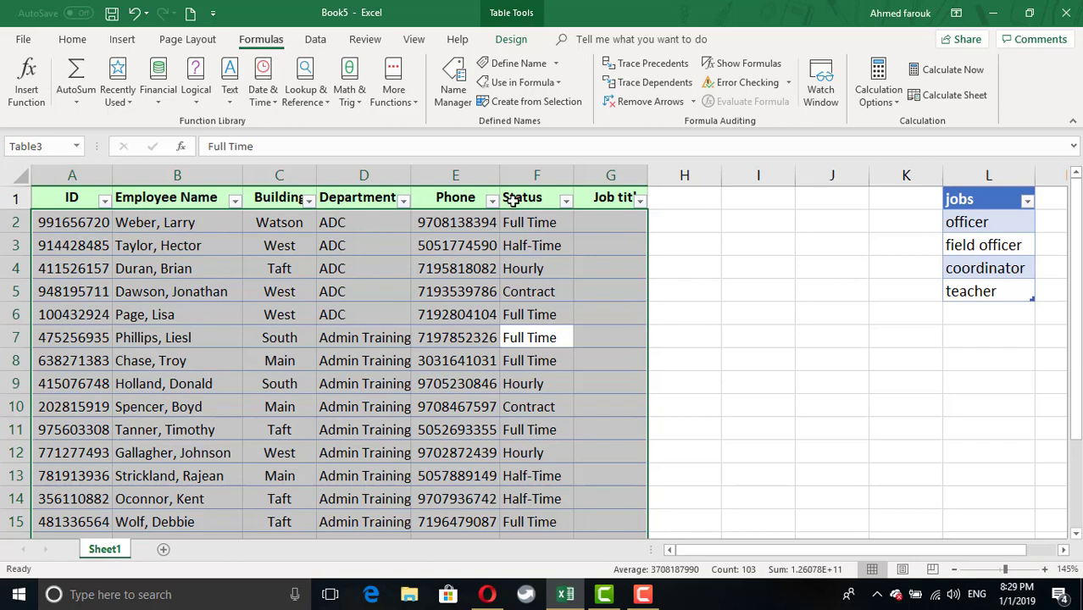
pyautogui.click(72, 39)
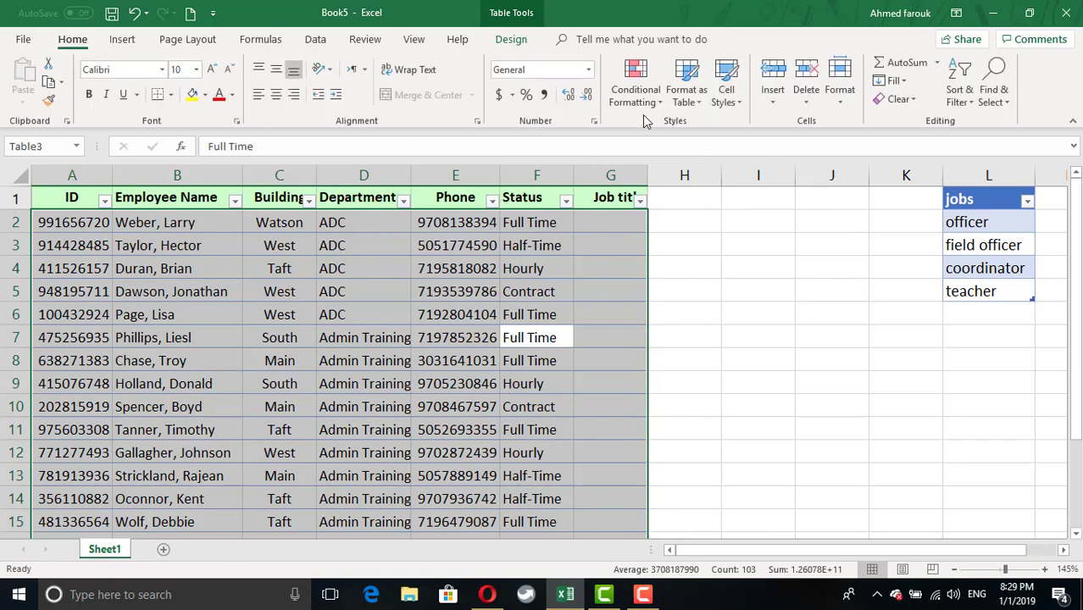
pyautogui.click(640, 94)
pyautogui.click(671, 300)
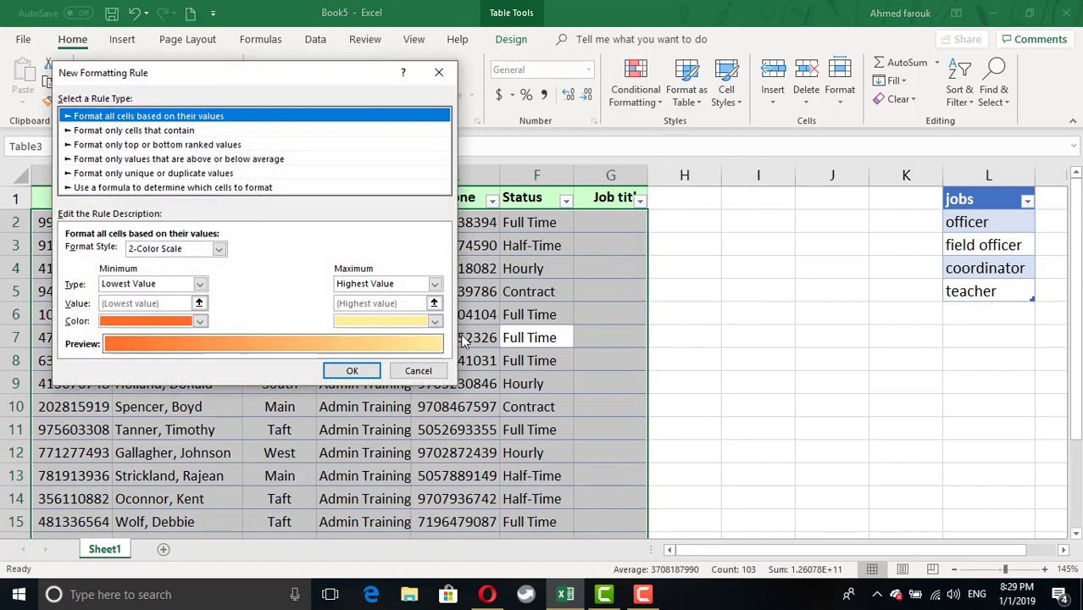
pyautogui.click(179, 189)
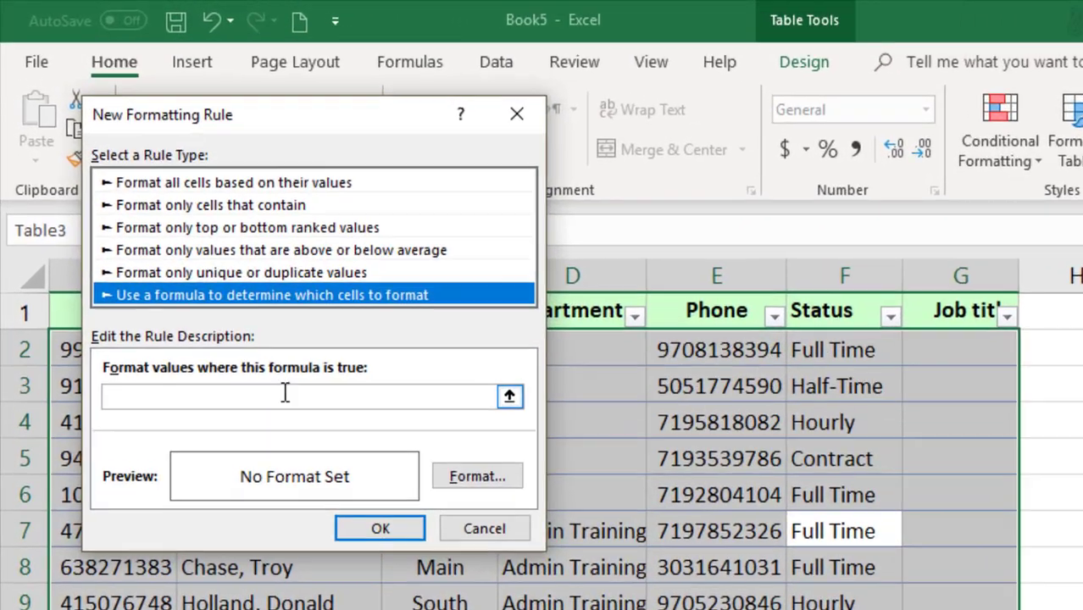
# - Enter =countif(jobs,$G2)=0 as the rule's formula, keeping only column G absolute in the cell reference
pyautogui.click(180, 247)
pyautogui.write('=')
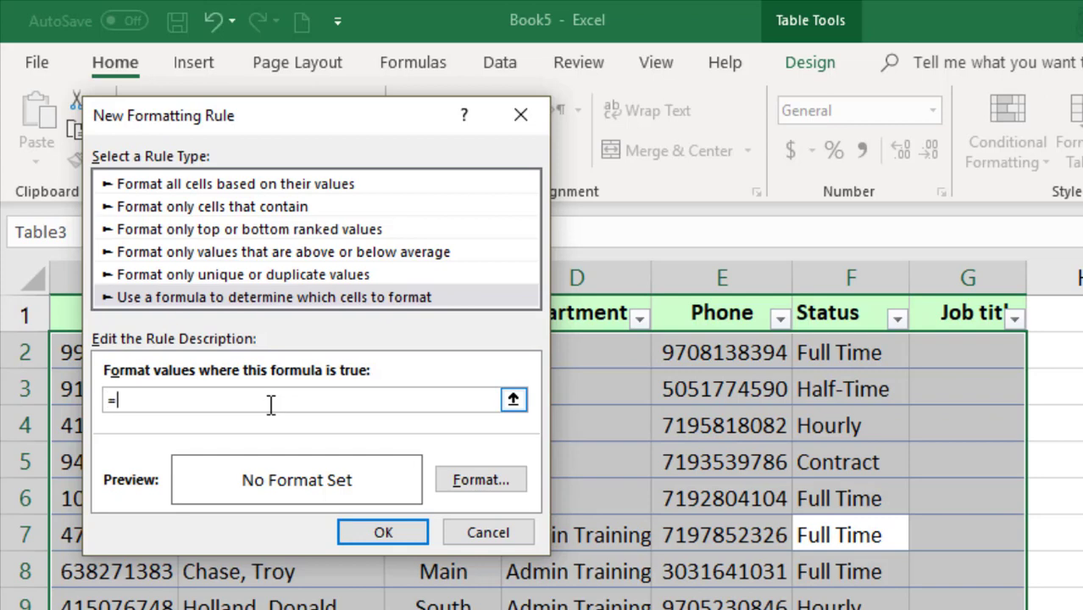
pyautogui.write('countif(jobs')
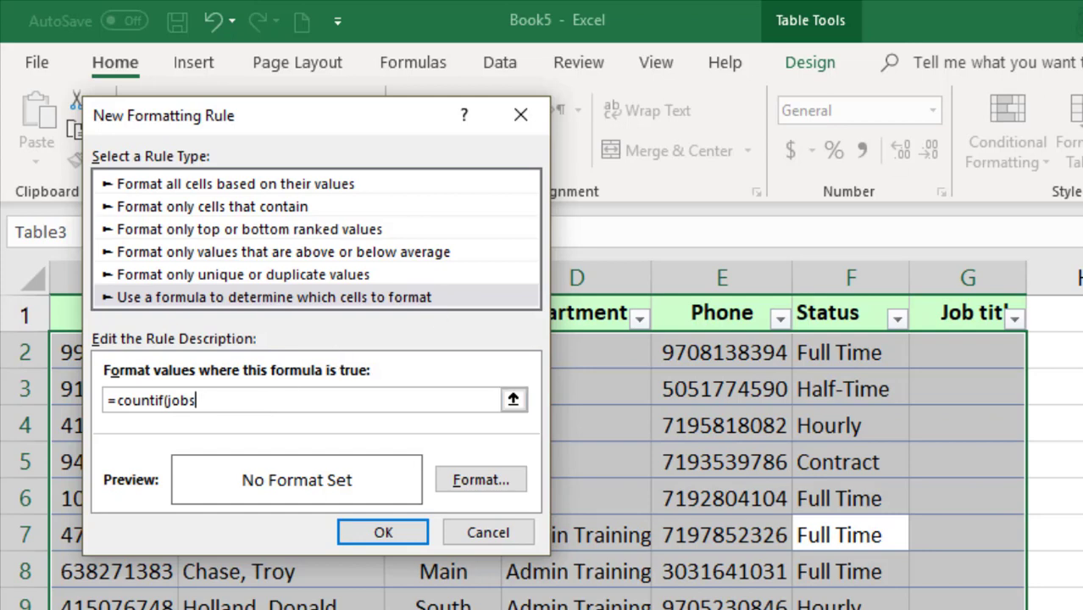
pyautogui.write(',')
pyautogui.click(969, 352)
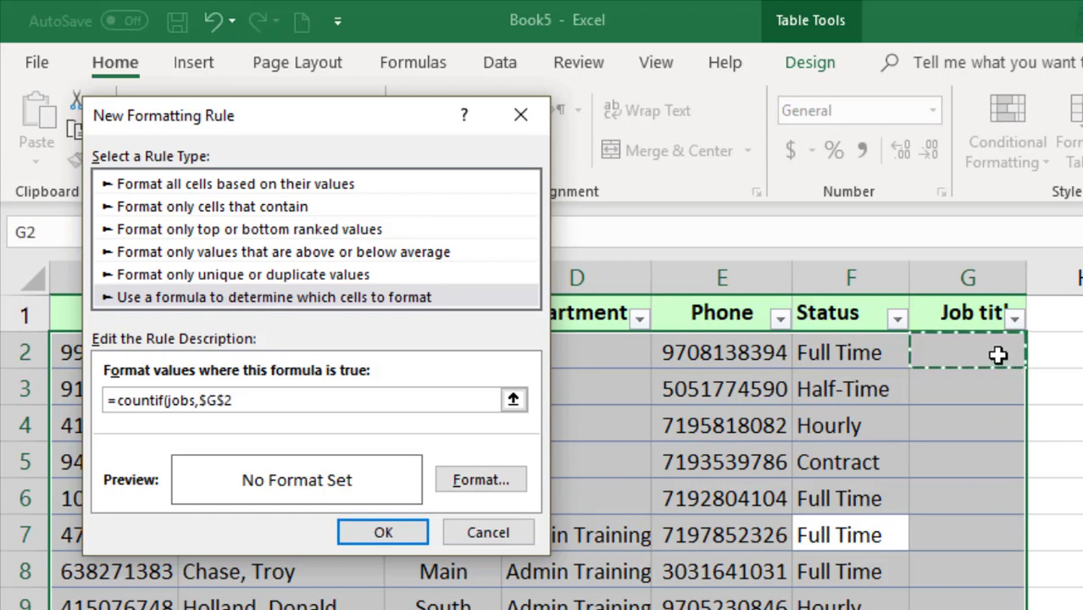
pyautogui.write(')')
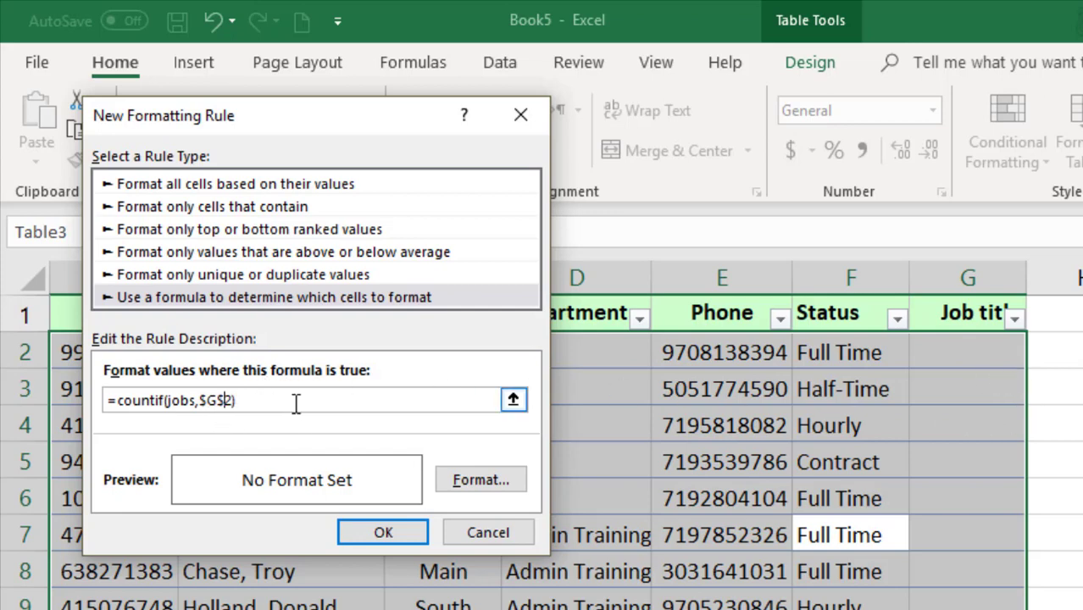
pyautogui.press('BackSpace')
pyautogui.write('=0')
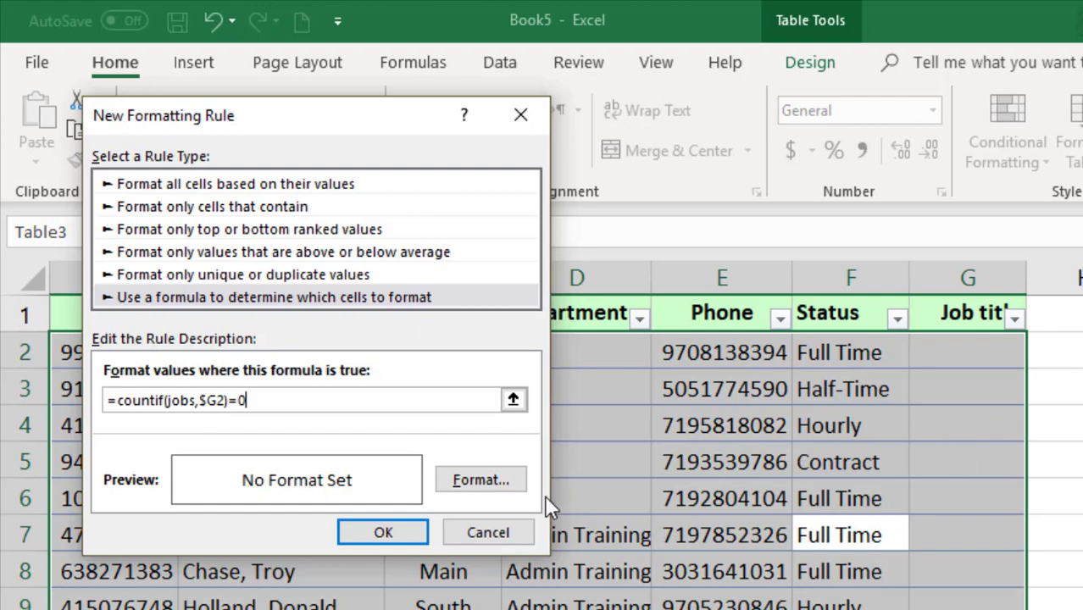
# - Set the rule's format to a solid red background fill
pyautogui.click(517, 488)
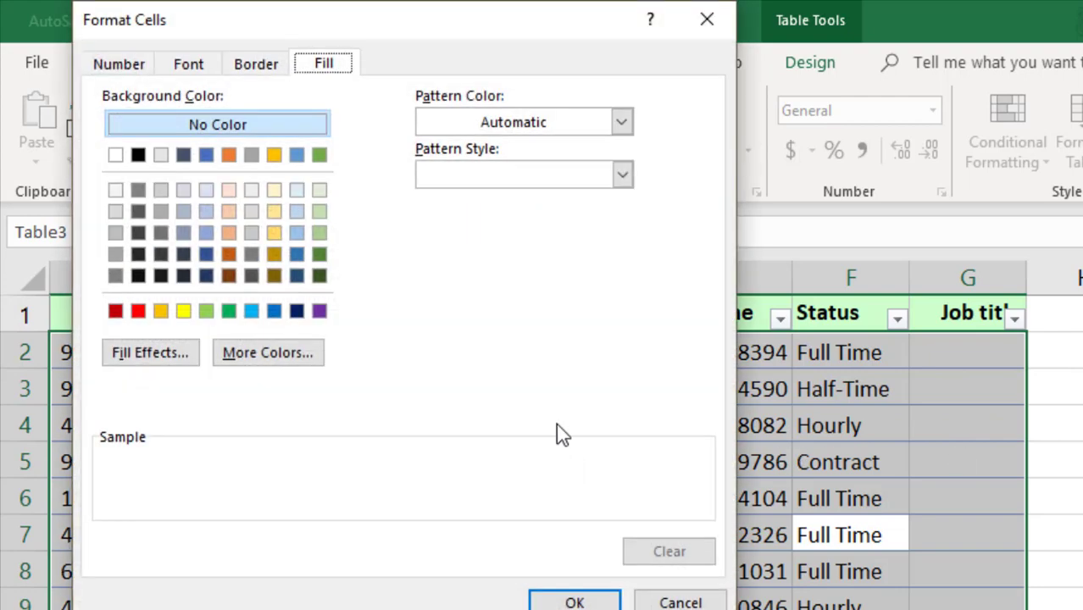
pyautogui.click(140, 311)
pyautogui.click(575, 602)
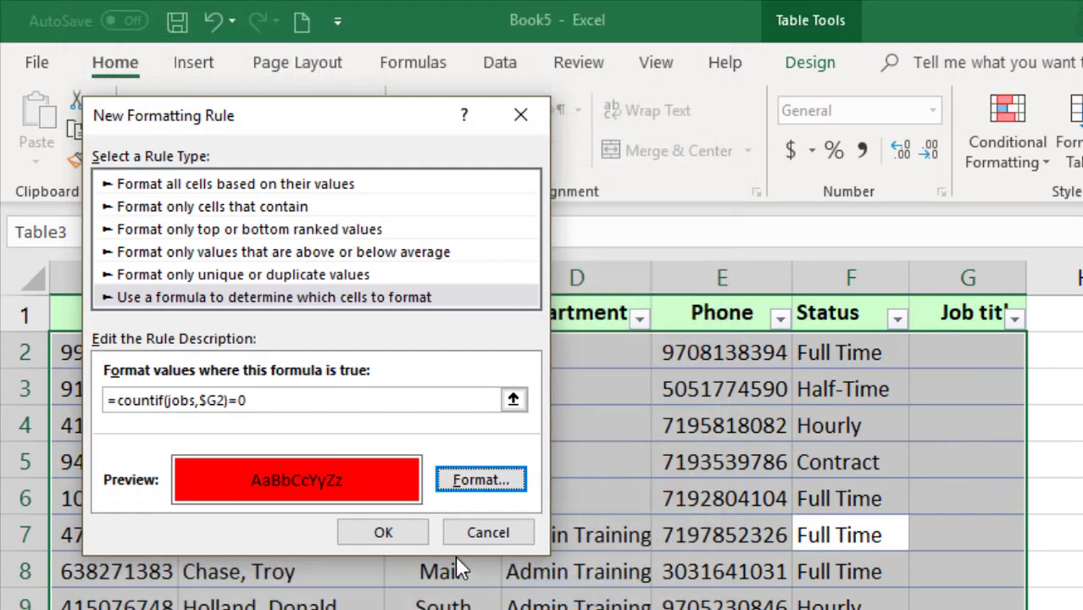
# - Apply the new formatting rule to the employee table's data rows
pyautogui.click(383, 533)
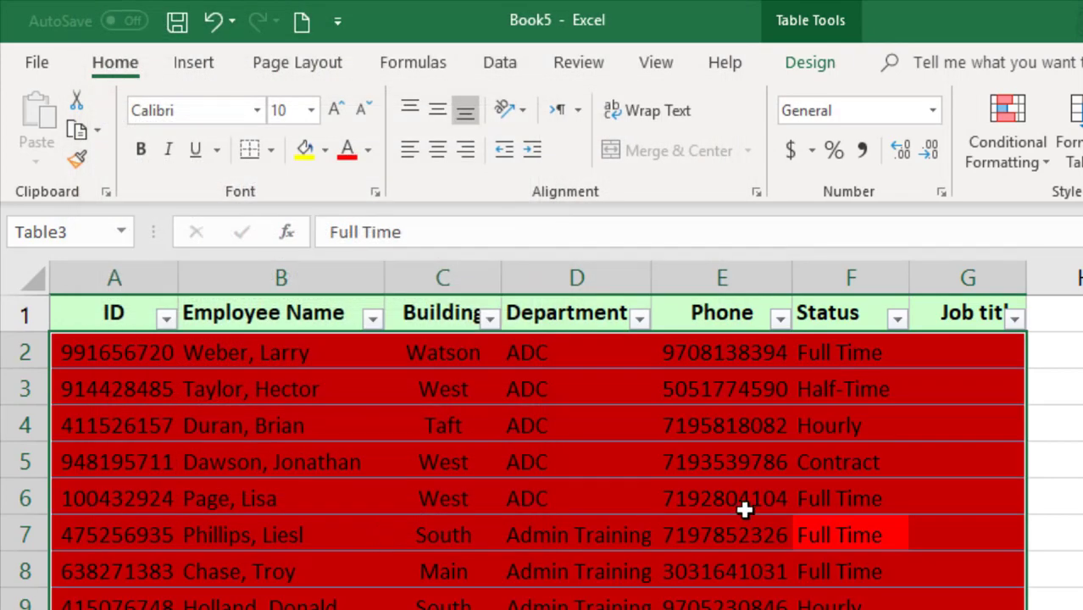
pyautogui.click(949, 414)
pyautogui.click(979, 349)
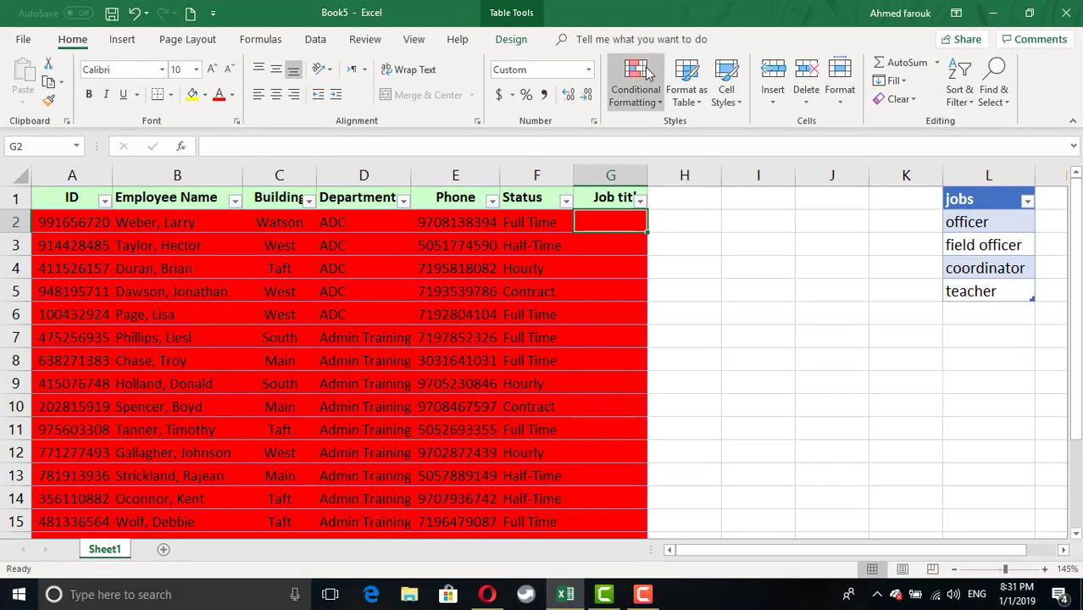
# - Review the COUNTIF rule's formula in the Conditional Formatting Rules Manager, and close it without making changes
pyautogui.click(649, 100)
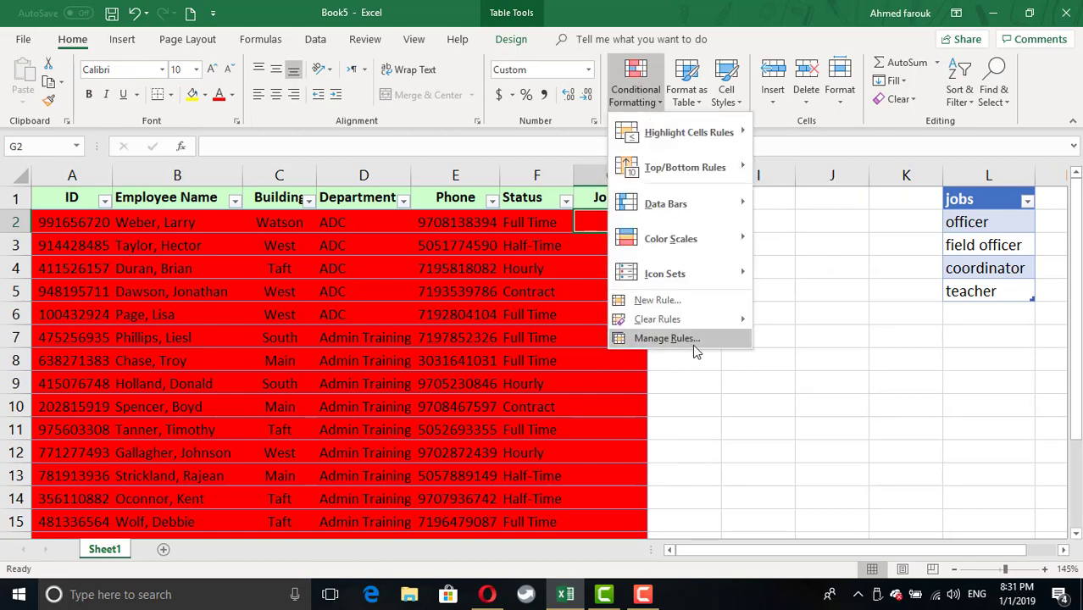
pyautogui.click(692, 342)
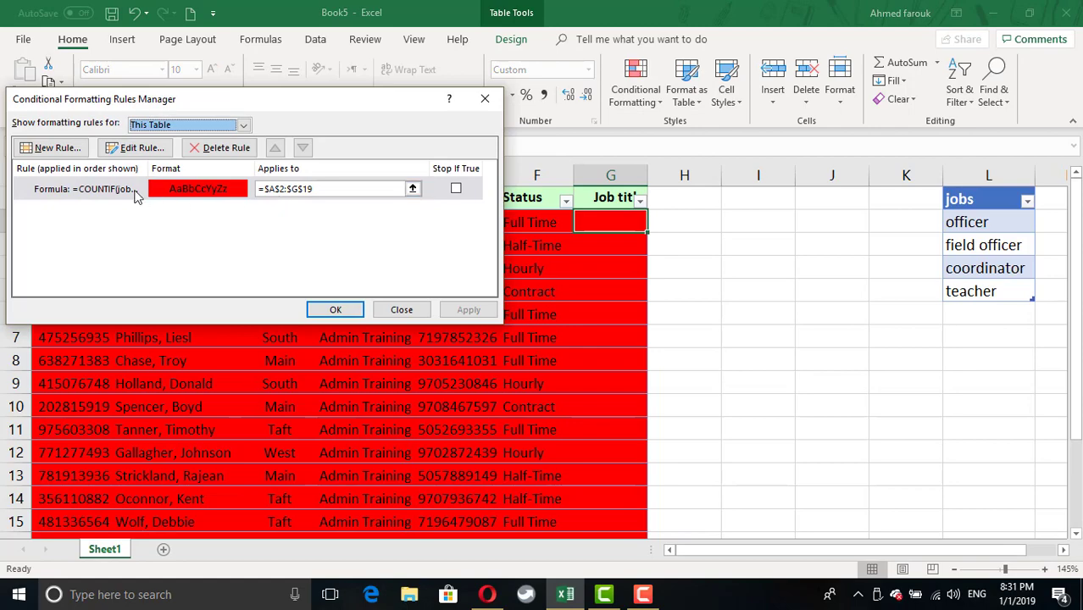
pyautogui.doubleClick(135, 193)
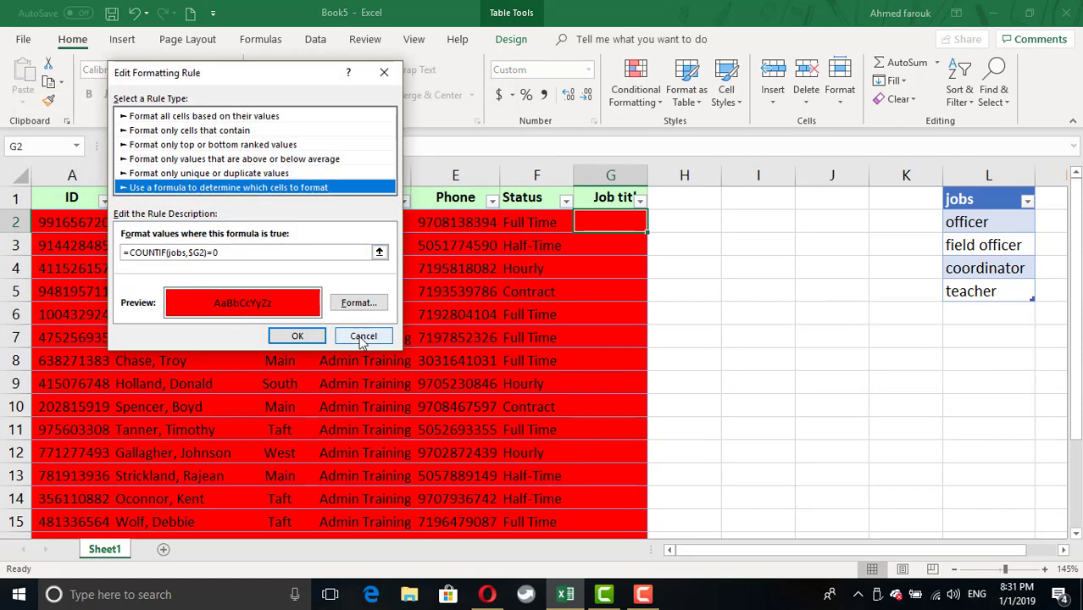
pyautogui.click(362, 337)
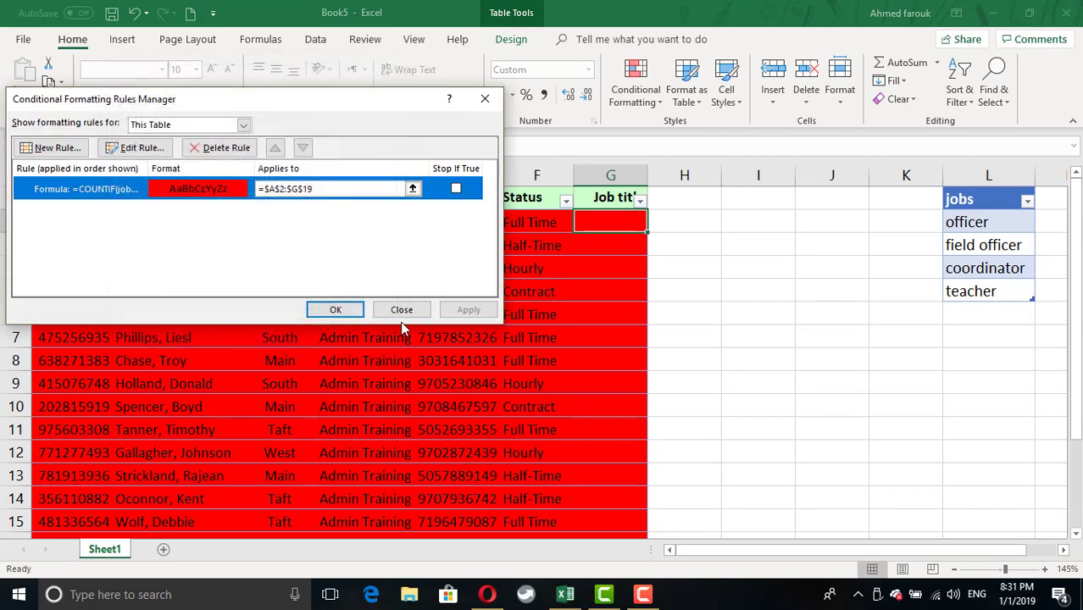
pyautogui.click(403, 310)
pyautogui.click(621, 305)
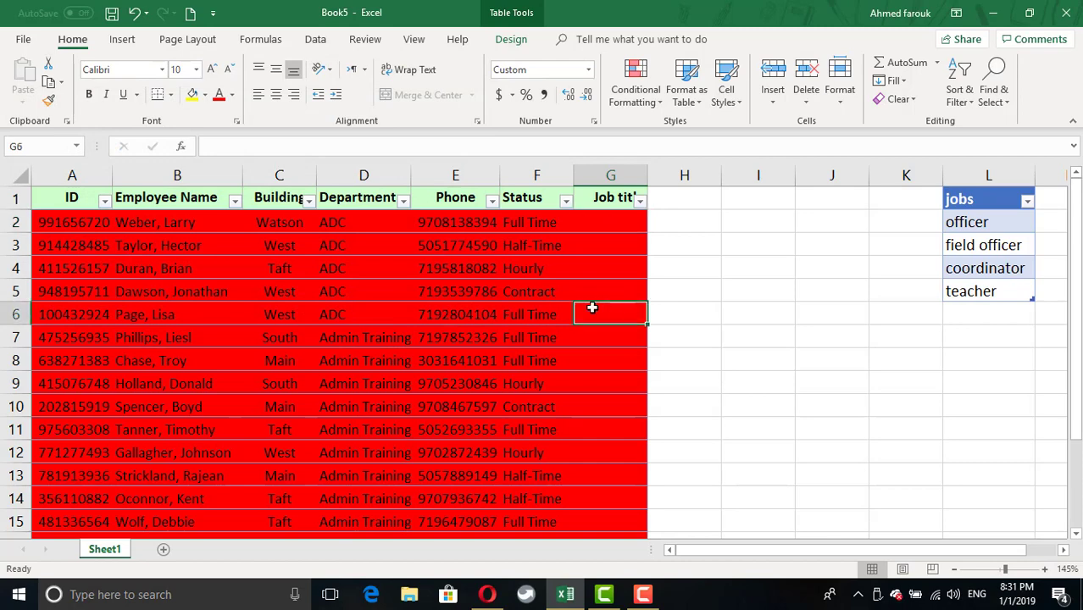
# - Enter teacher as the job title in cell G2 to test the rule on the first employee row
pyautogui.click(608, 227)
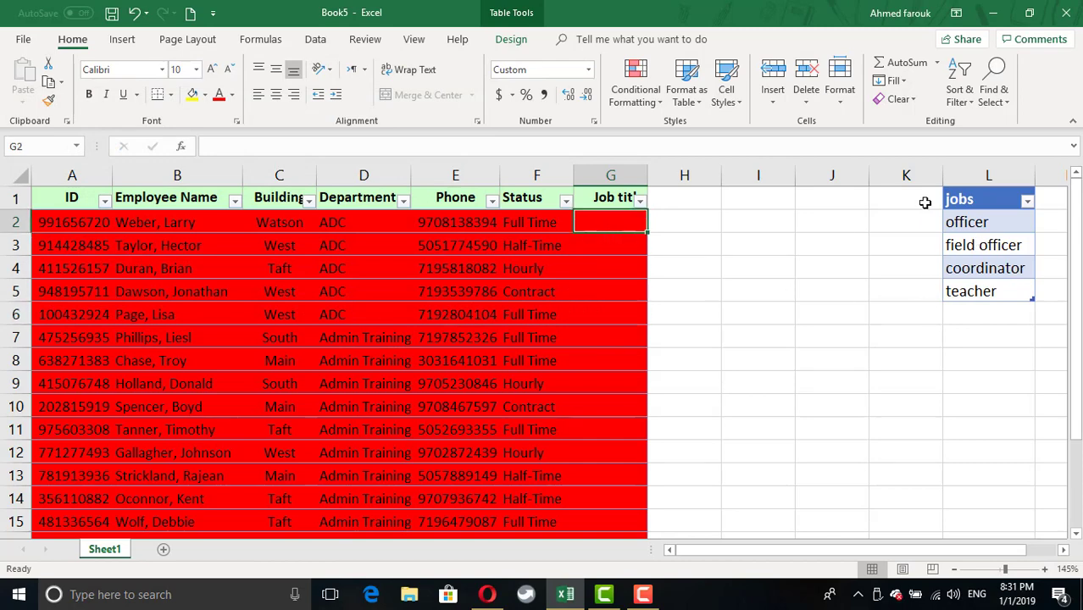
pyautogui.moveTo(626, 220); pyautogui.dragTo(60, 223)
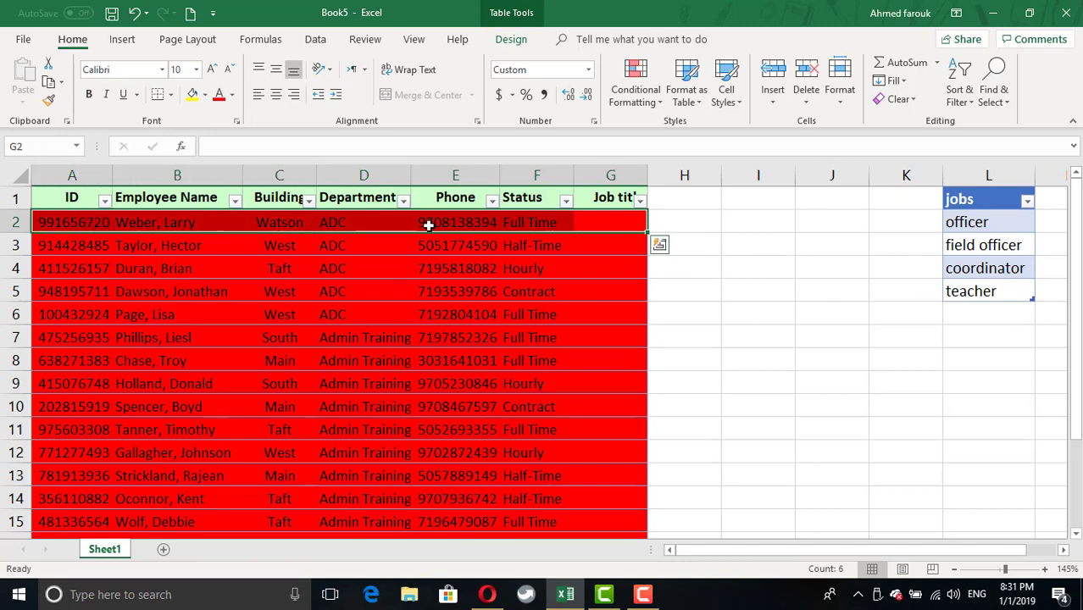
pyautogui.click(610, 225)
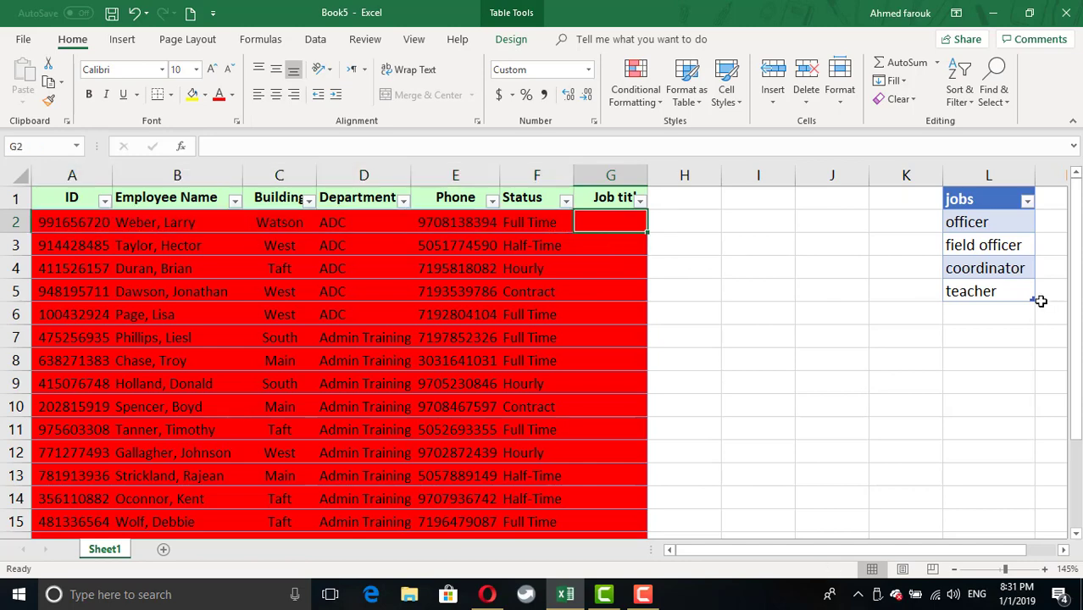
pyautogui.write('teacher')
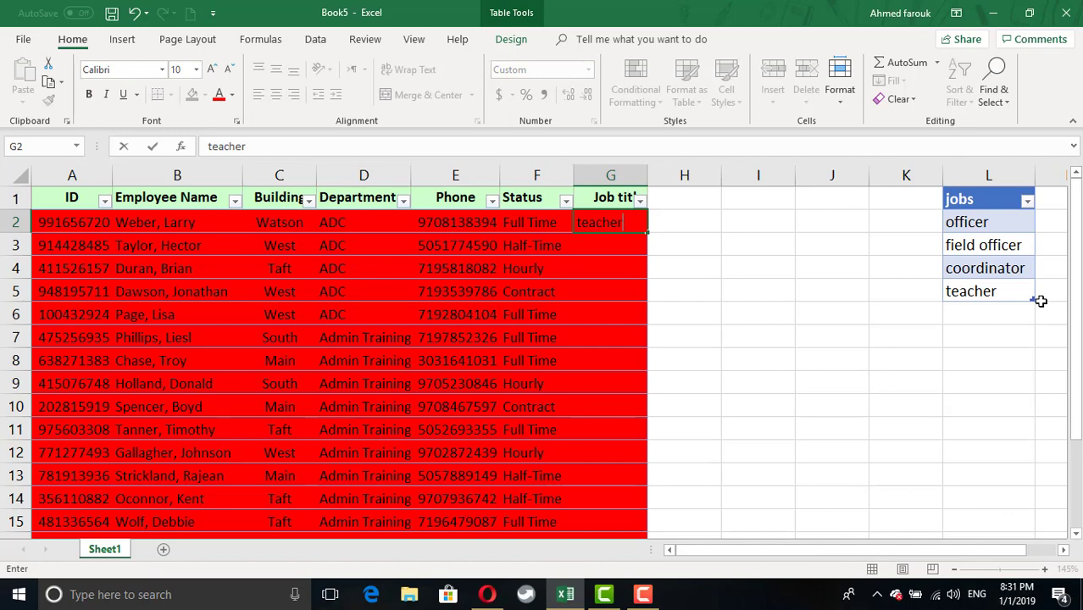
pyautogui.press('Return')
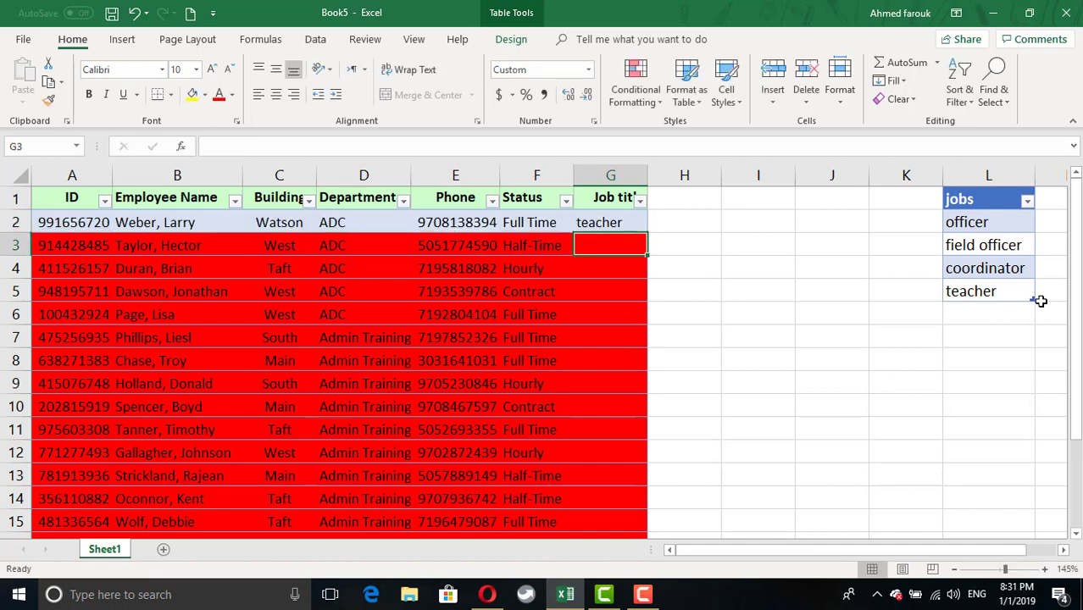
# - Start another conditional formatting rule for all employee table data rows that uses a formula to determine which cells to format
pyautogui.click(613, 276)
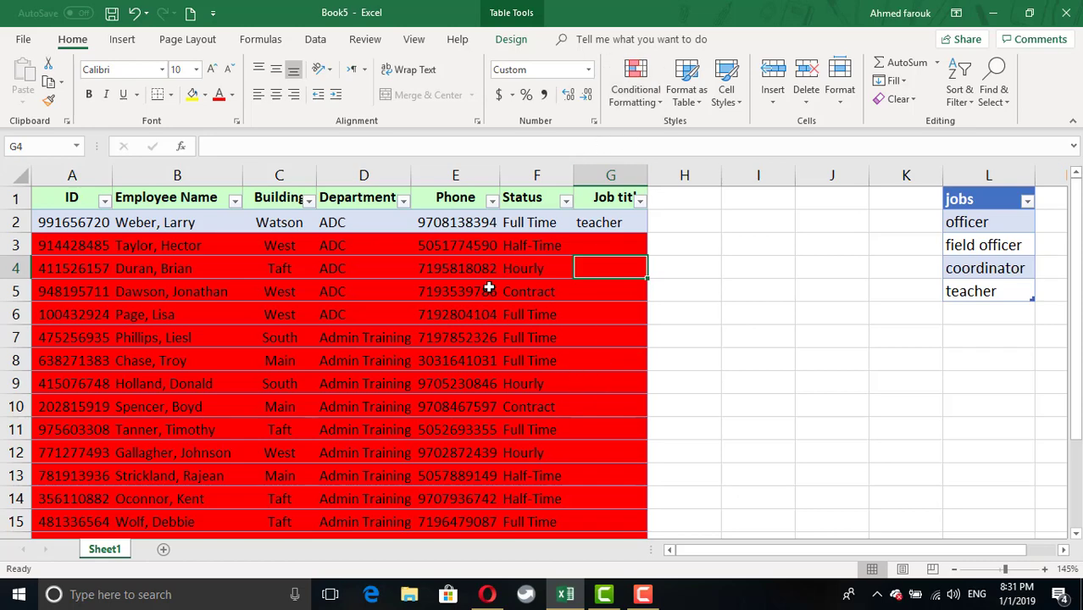
pyautogui.click(444, 316)
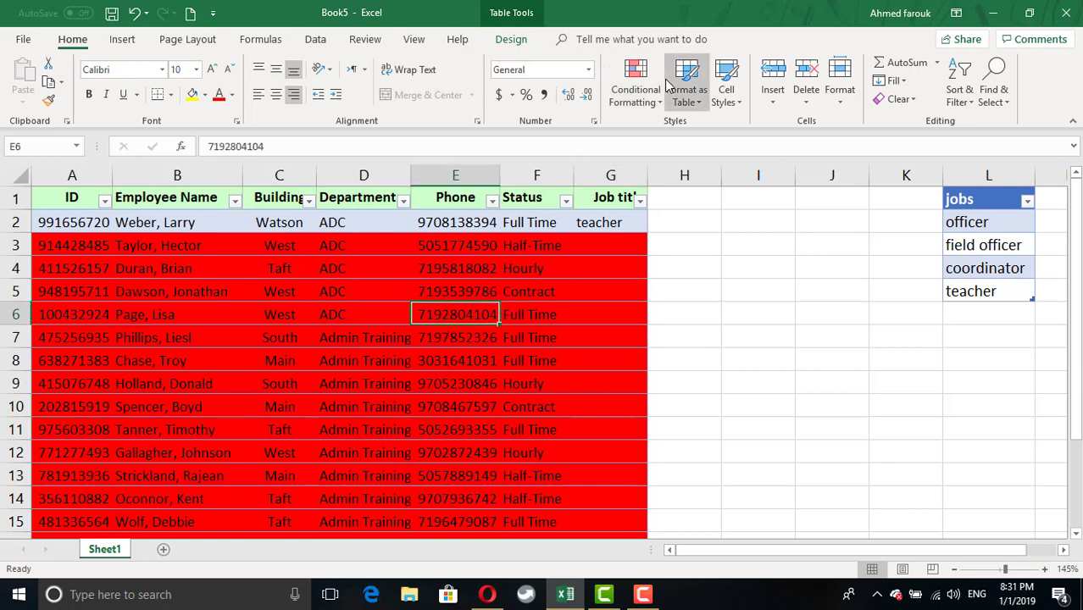
pyautogui.hotkey('ctrl', 'a')
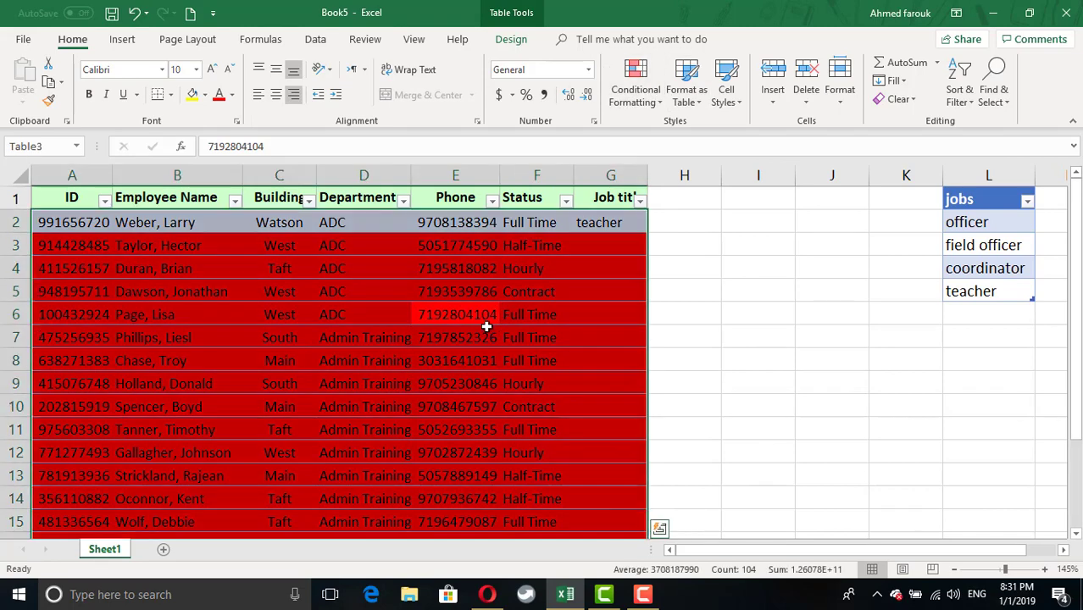
pyautogui.click(651, 100)
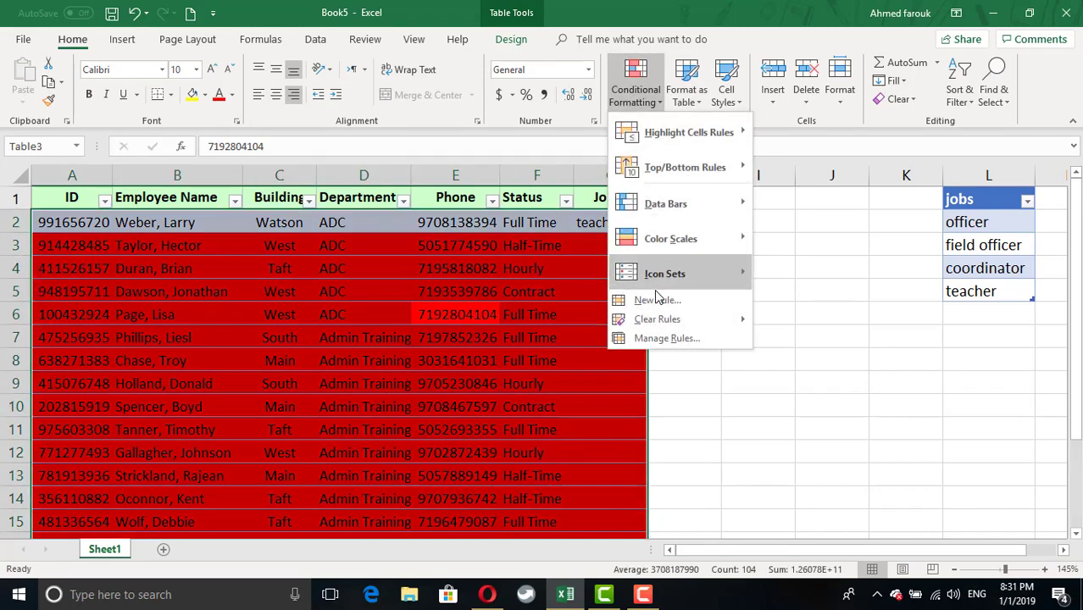
pyautogui.click(641, 300)
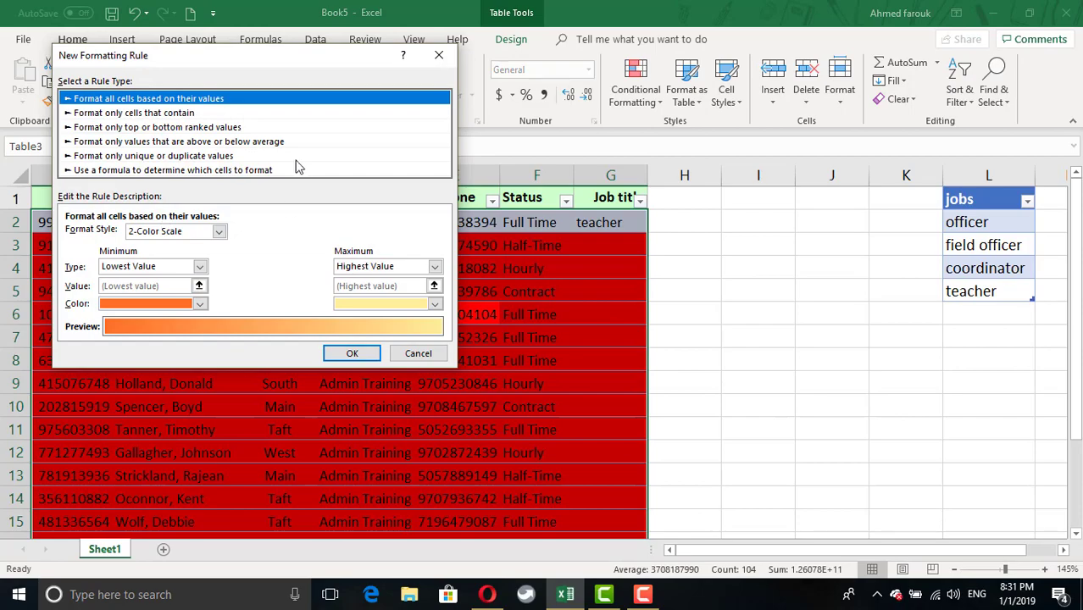
pyautogui.click(269, 171)
pyautogui.click(216, 237)
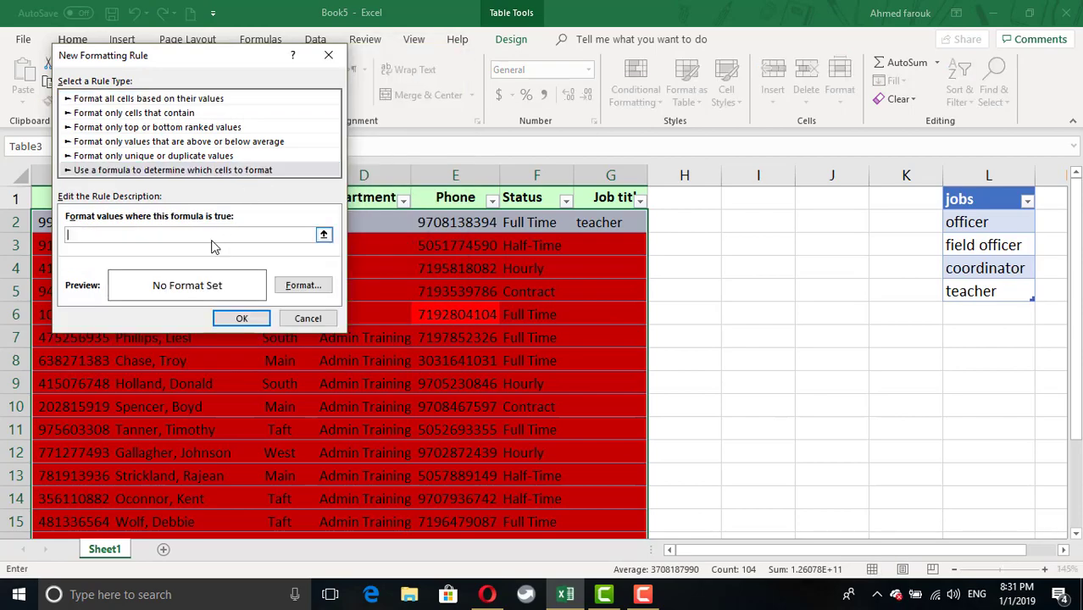
# - Enter =isblank($g2) as the second rule's formula so that it targets rows with an empty job title
pyautogui.write('=')
pyautogui.write('isb')
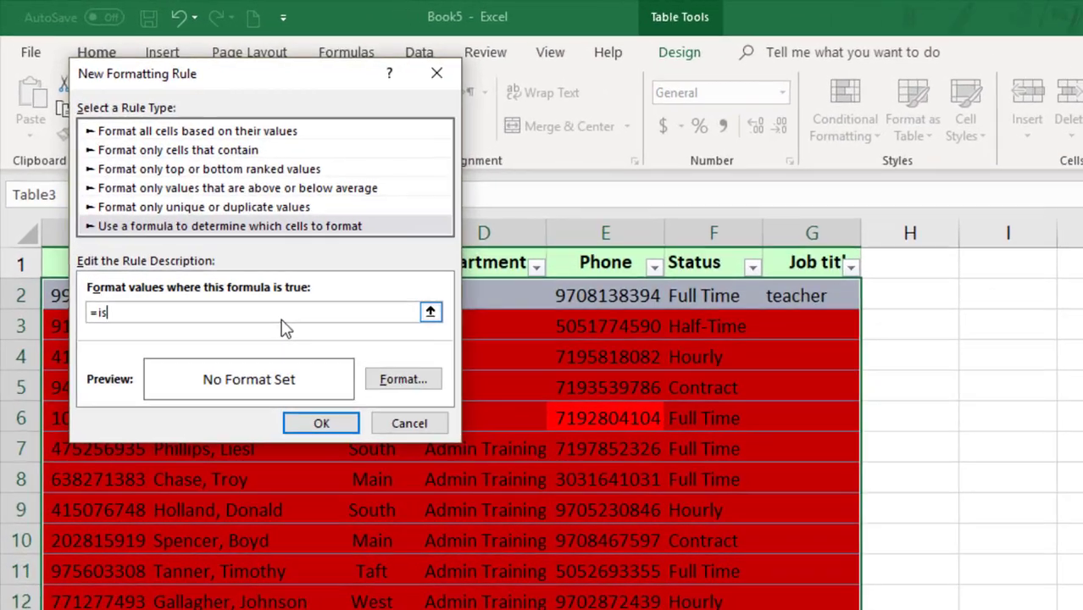
pyautogui.write('lan')
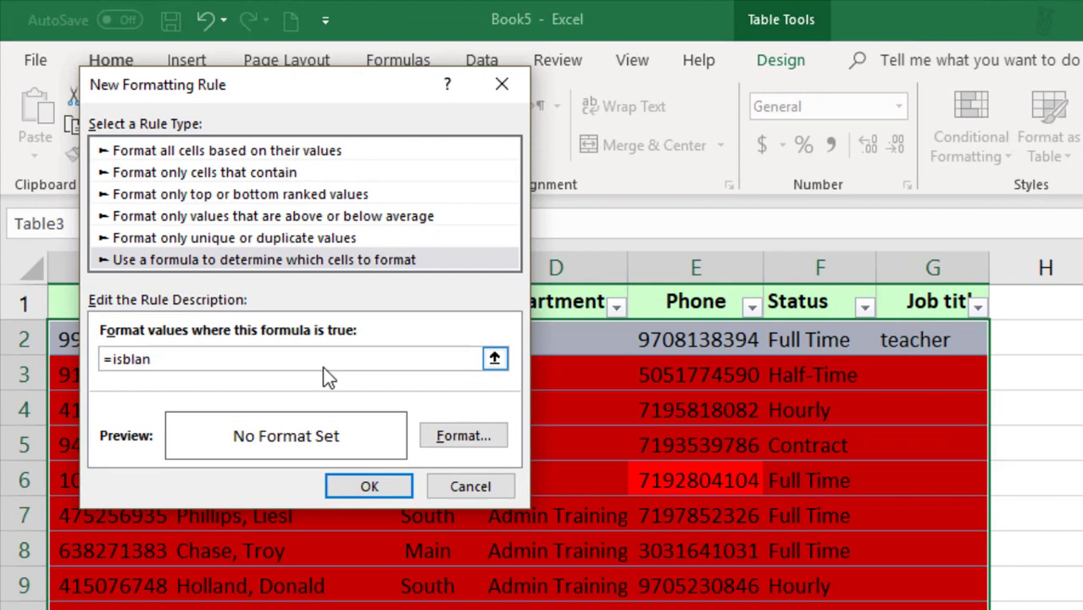
pyautogui.write('k()')
pyautogui.press('BackSpace')
pyautogui.press('BackSpace')
pyautogui.write('($g2')
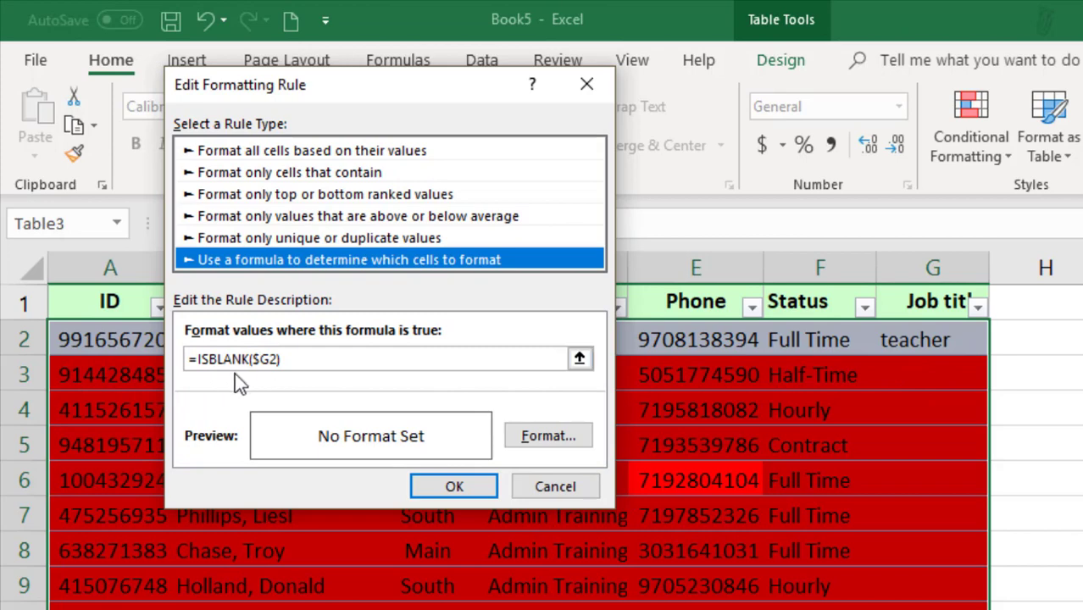
# - Set the ISBLANK rule's format to a white background fill and apply it to the table
pyautogui.click(548, 437)
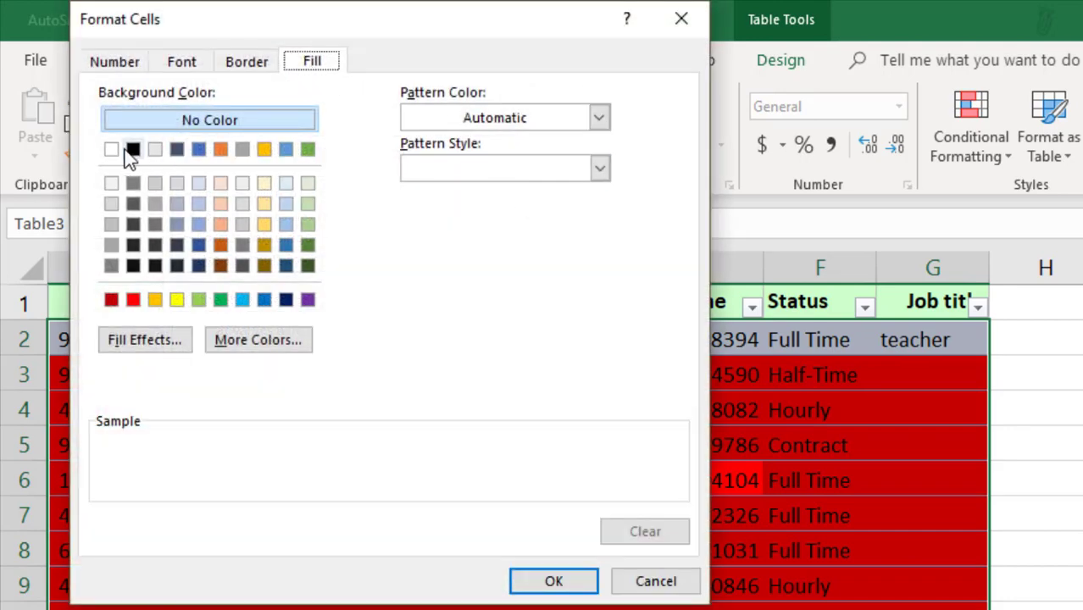
pyautogui.click(110, 150)
pyautogui.click(553, 583)
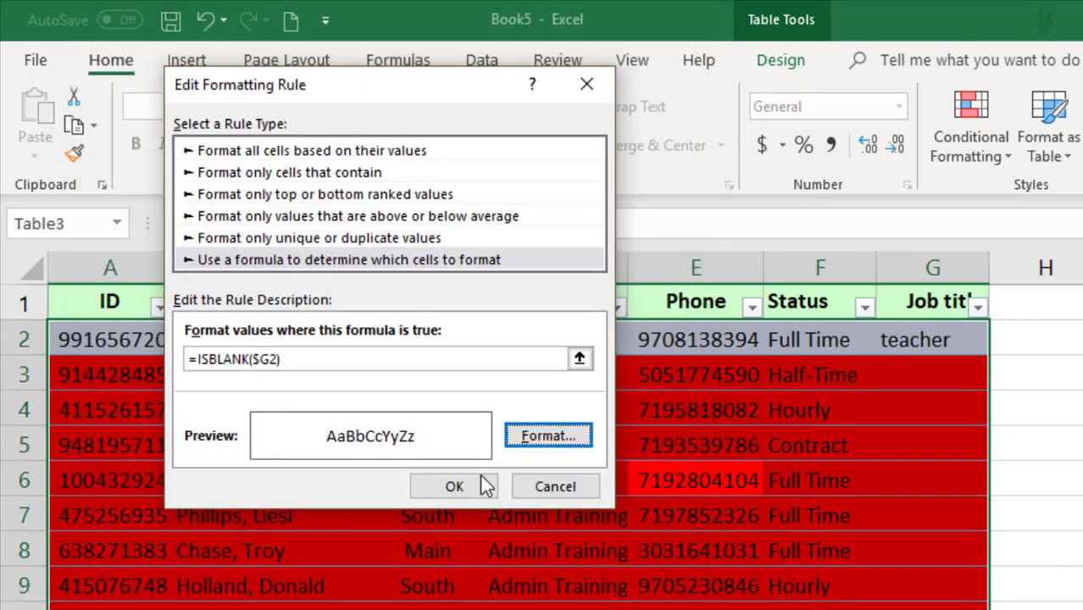
pyautogui.click(474, 487)
pyautogui.click(510, 377)
# - Enter field officer as the job title in cell G4
pyautogui.click(897, 472)
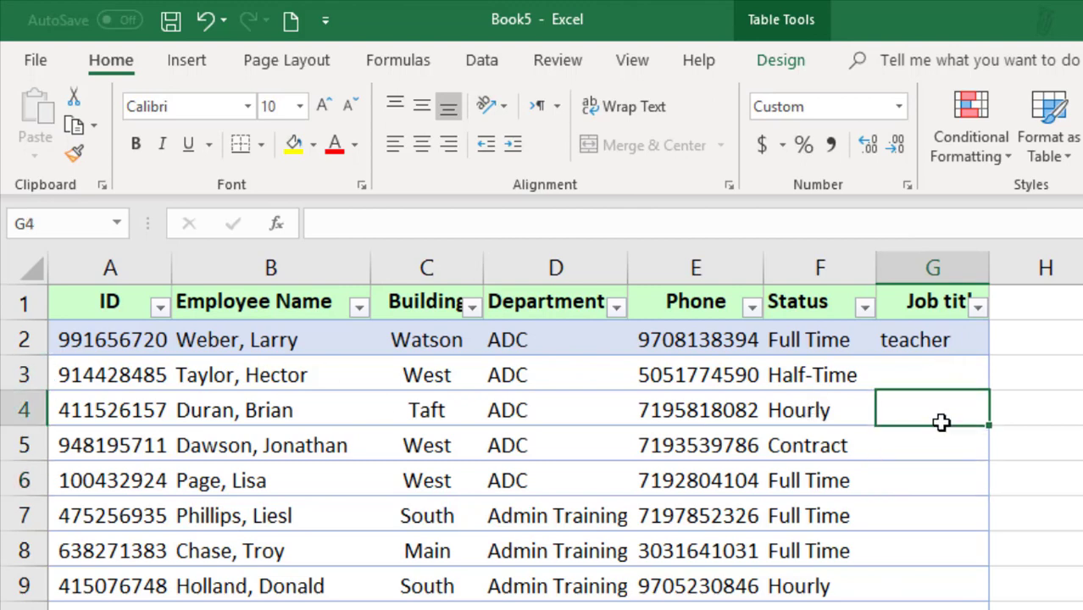
pyautogui.write('field ')
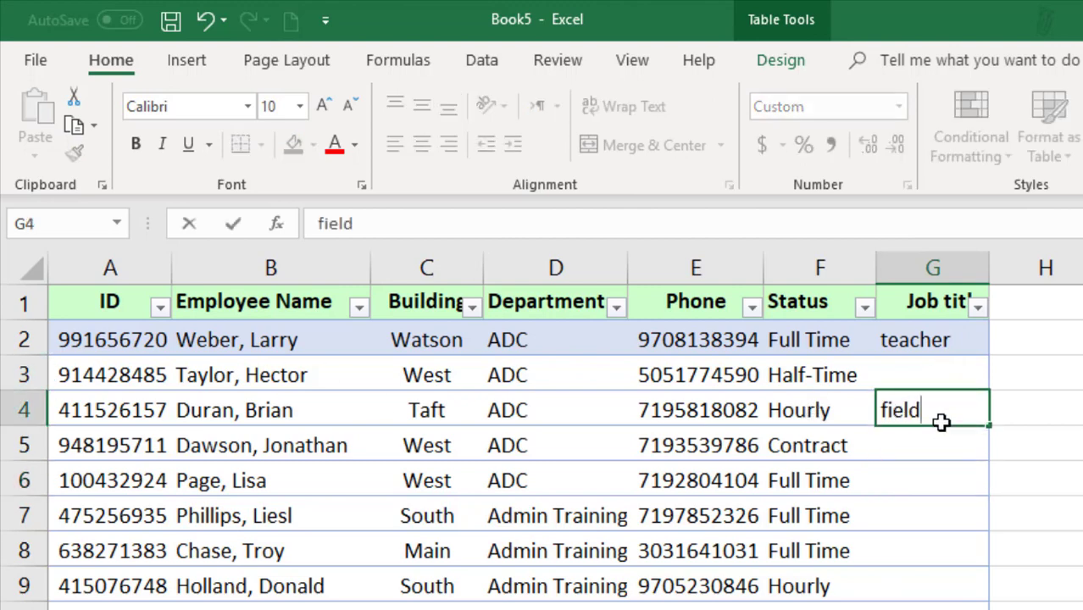
pyautogui.write('offi')
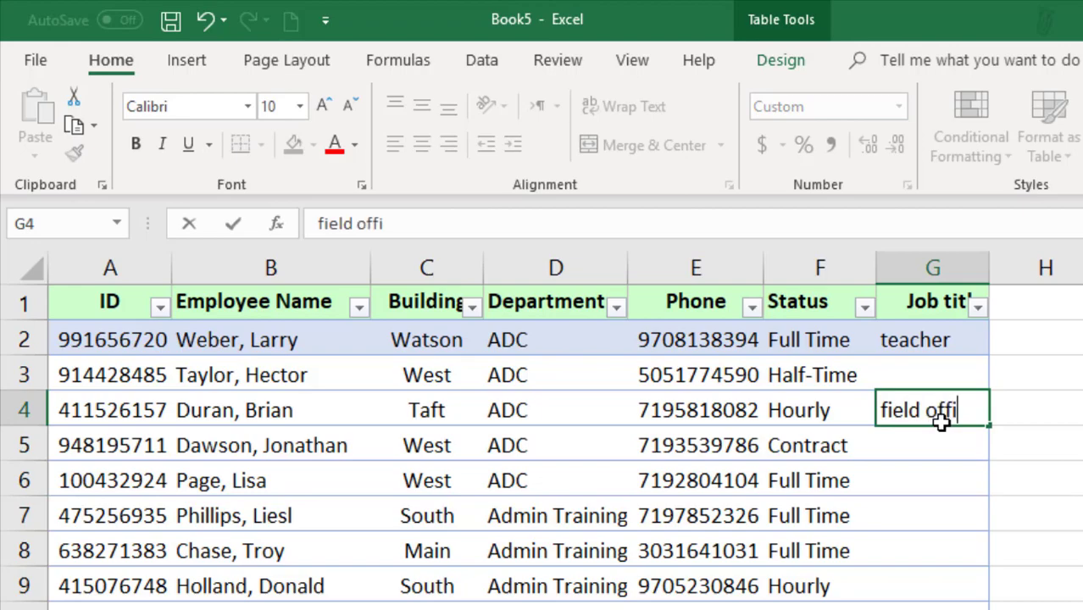
pyautogui.write('cer')
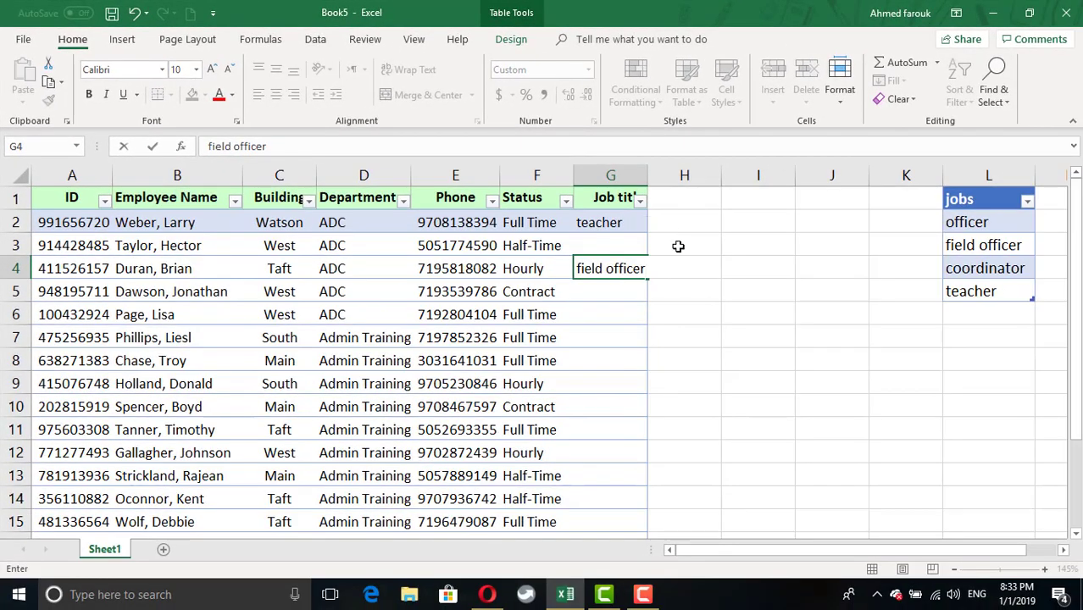
pyautogui.press('Return')
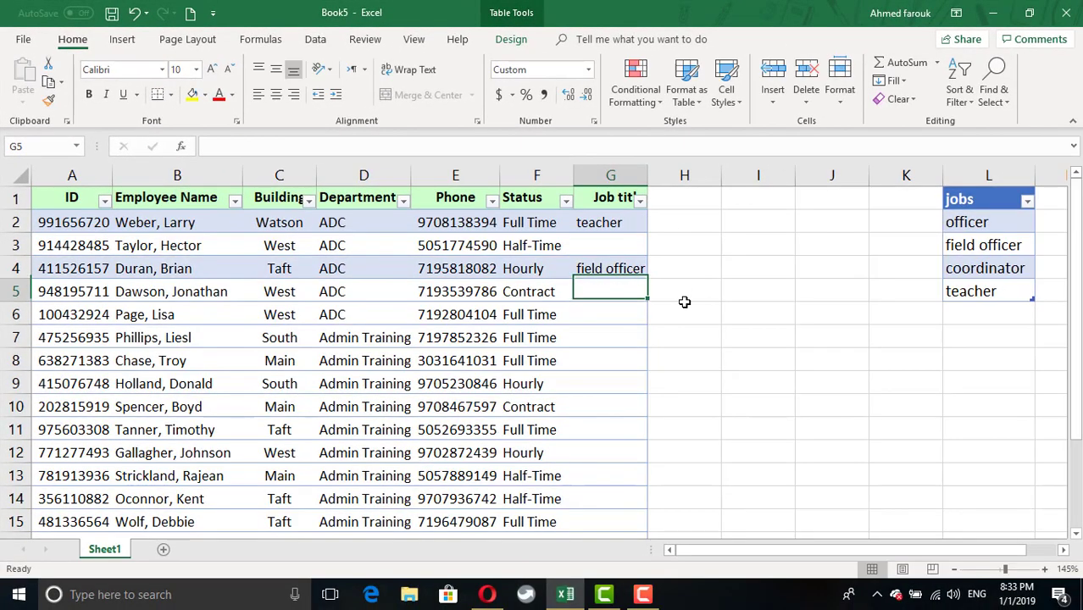
# - Enter dfg in cell G7 as a test job title that is not in the jobs list
pyautogui.click(592, 328)
pyautogui.write('dfg')
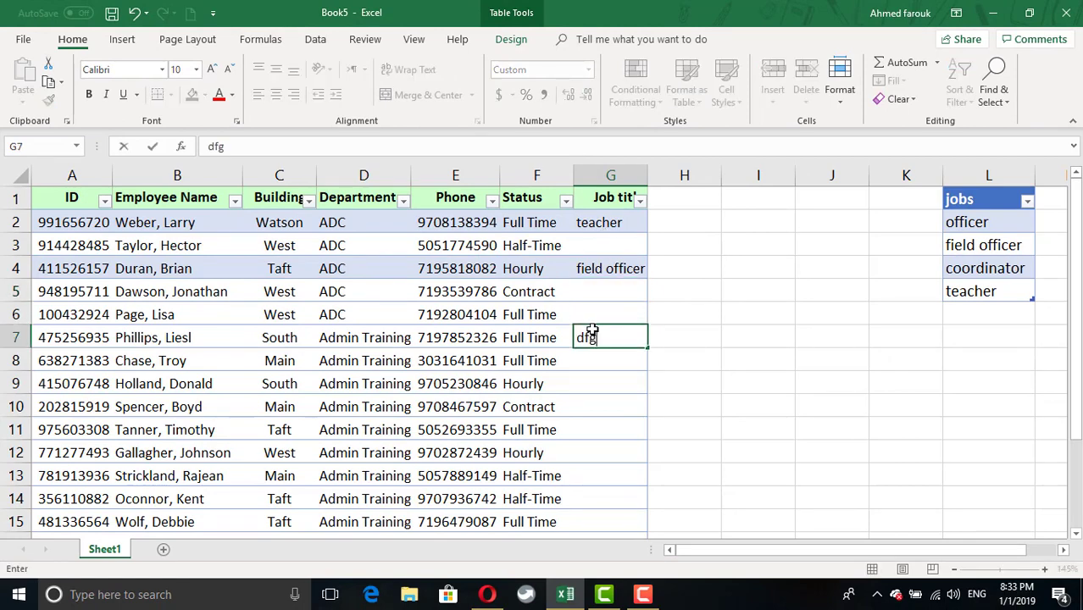